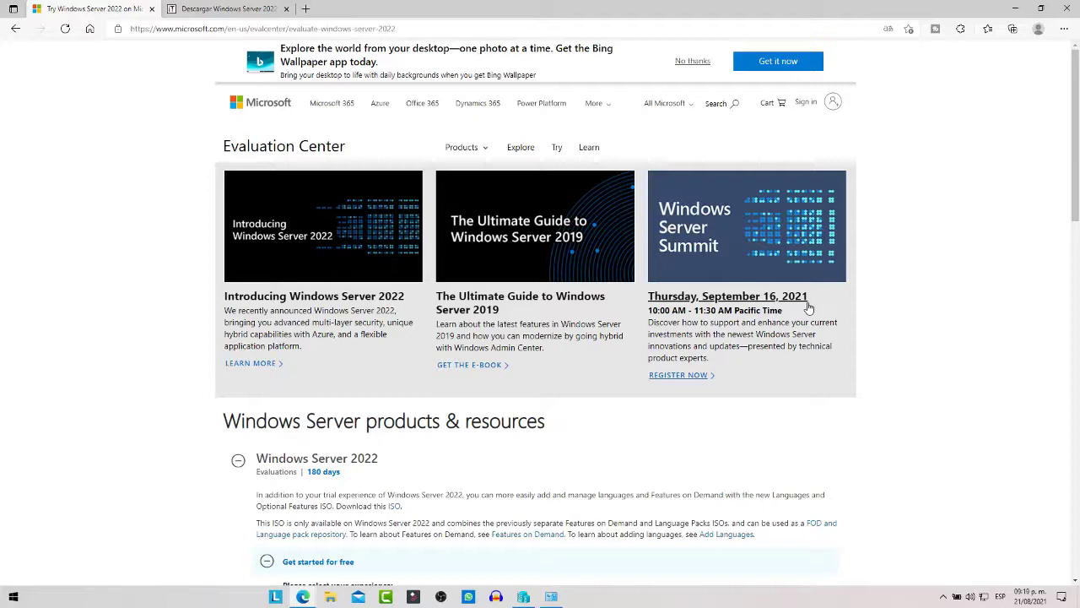
# Review the Windows Server 2022 evaluation options and the other server evaluations listed on the Evaluation Center page.
pyautogui.scroll(-3, 966, 226)
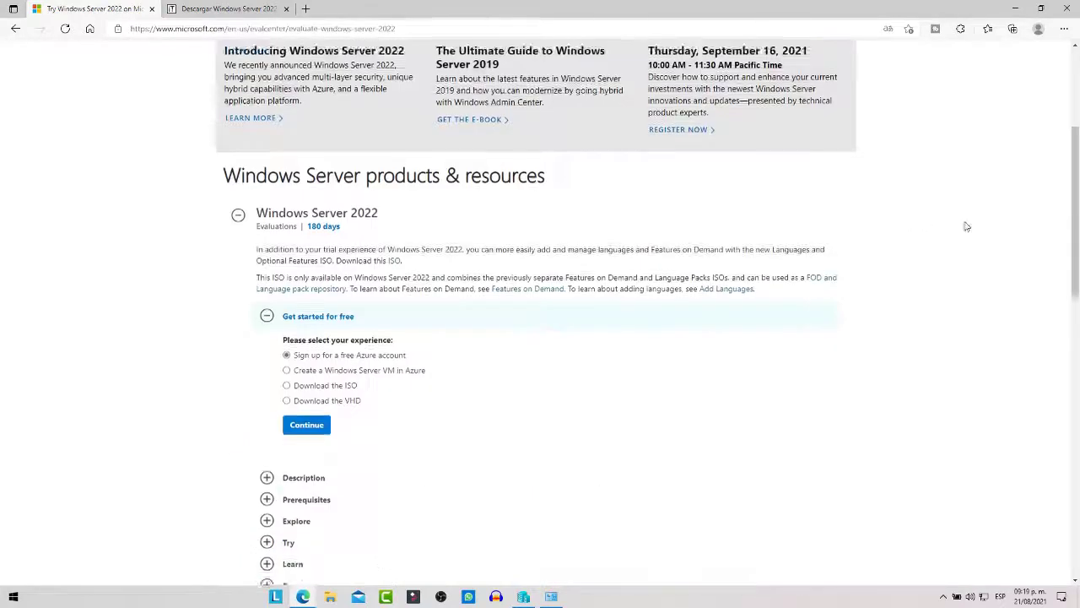
pyautogui.scroll(-1, 966, 226)
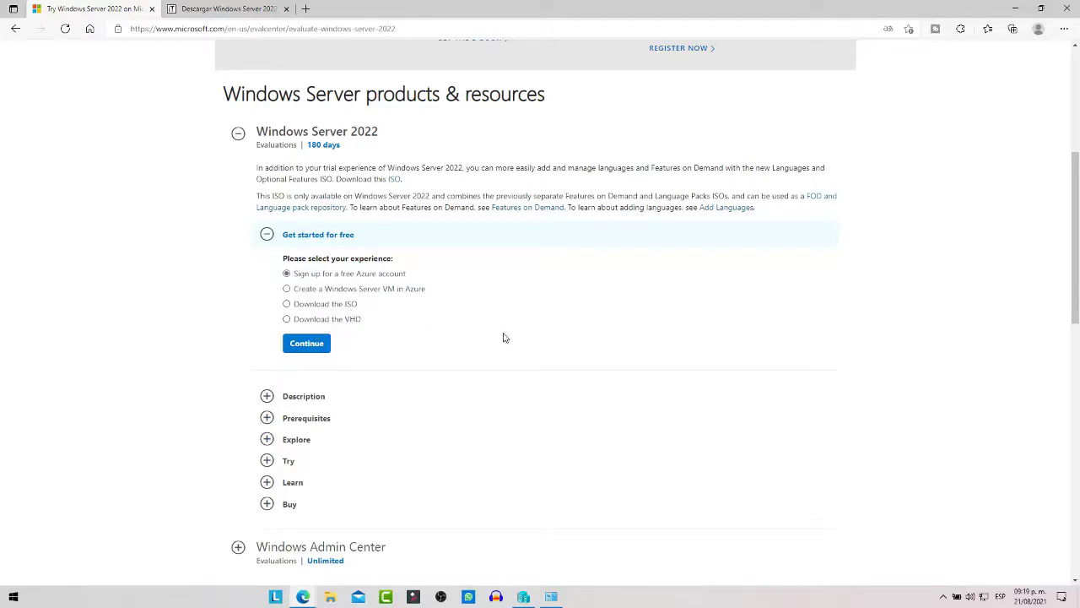
pyautogui.scroll(-3, 468, 330)
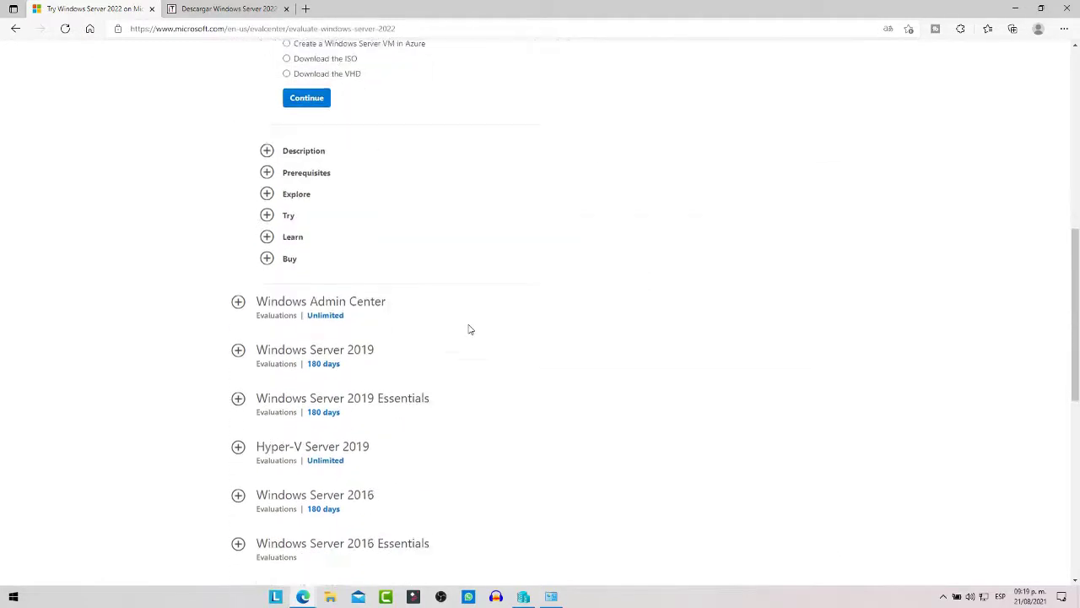
pyautogui.scroll(-1, 565, 350)
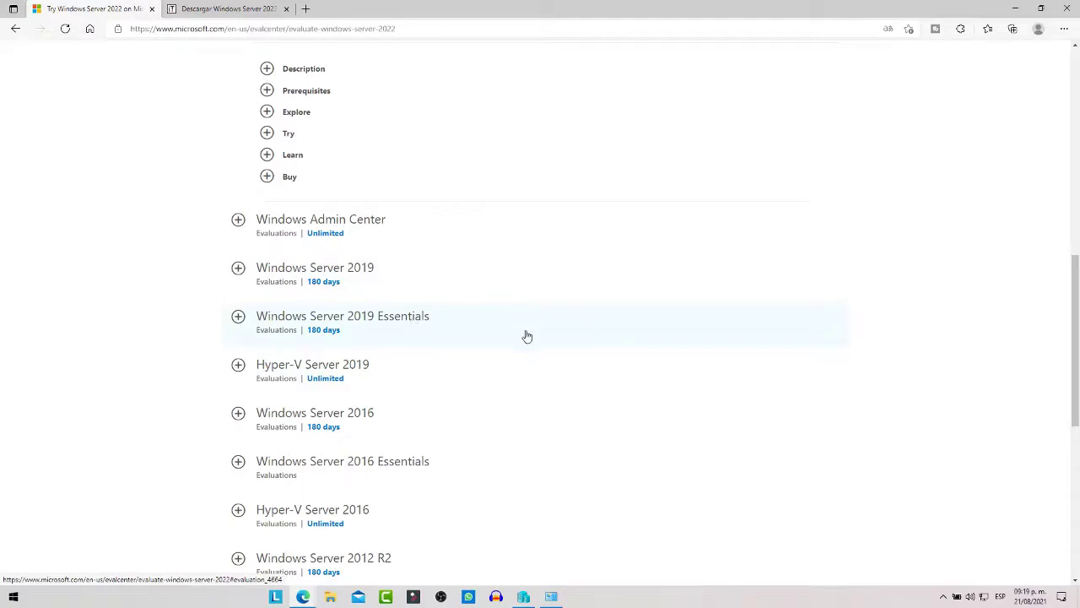
pyautogui.scroll(-1, 807, 441)
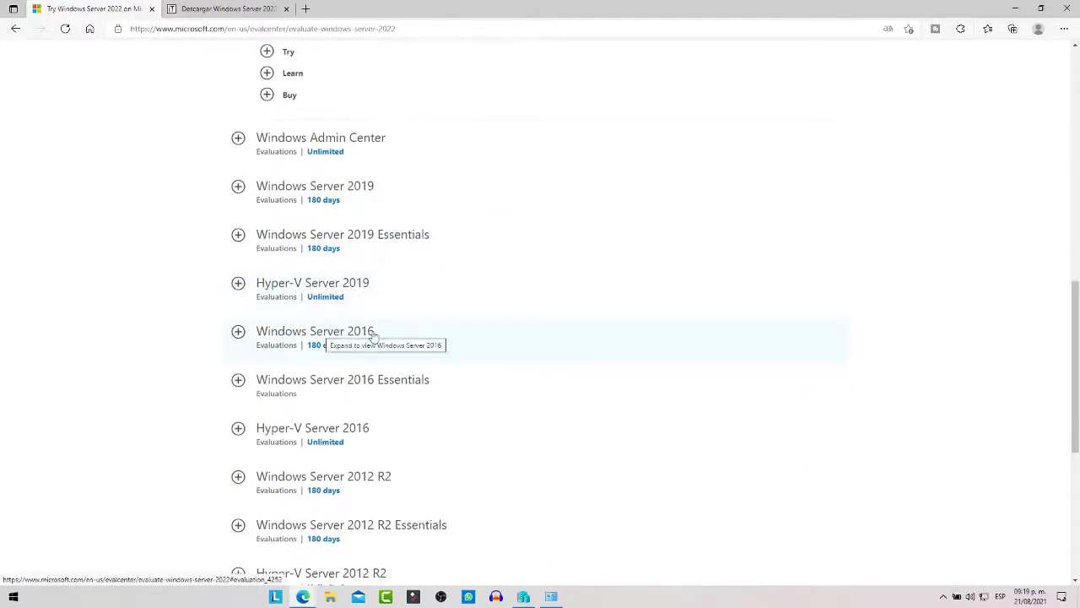
pyautogui.scroll(-3, 472, 380)
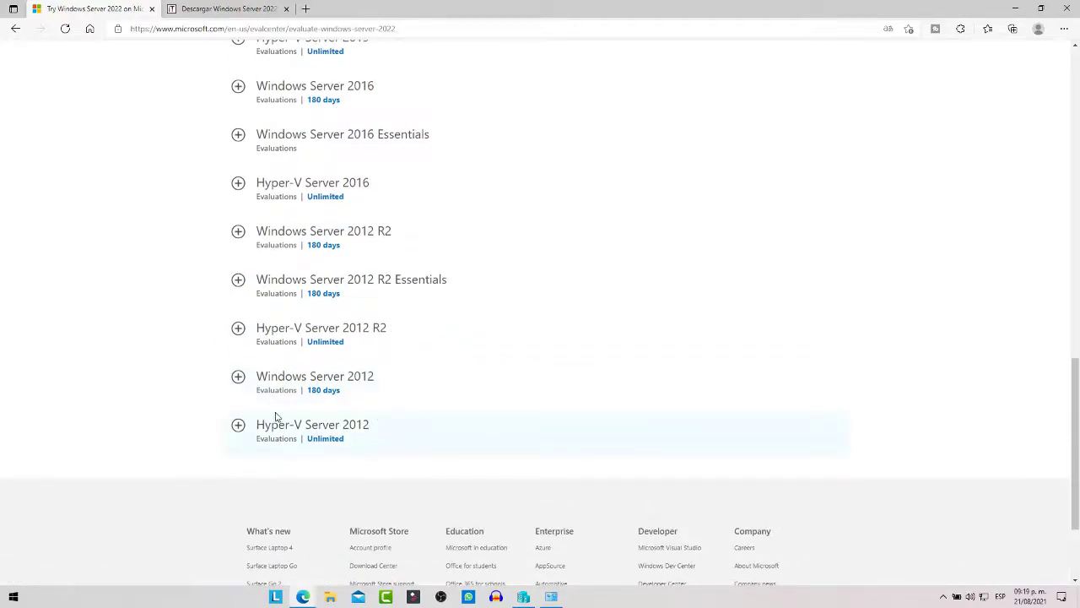
# Choose the ISO download experience for Windows Server 2022 and continue to the registration form.
pyautogui.scroll(9, 396, 409)
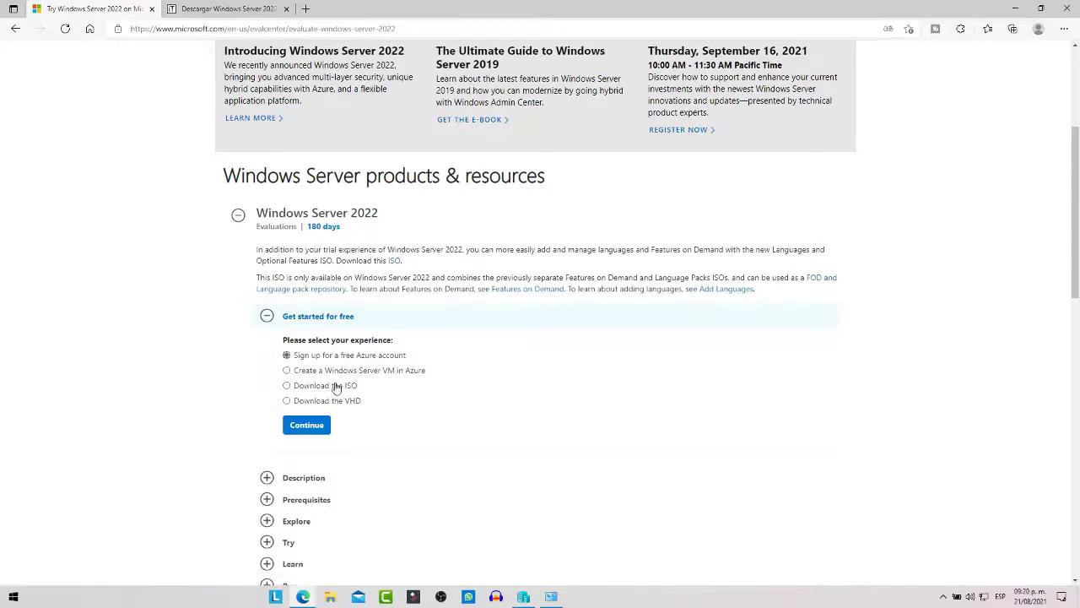
pyautogui.click(287, 387)
pyautogui.click(306, 424)
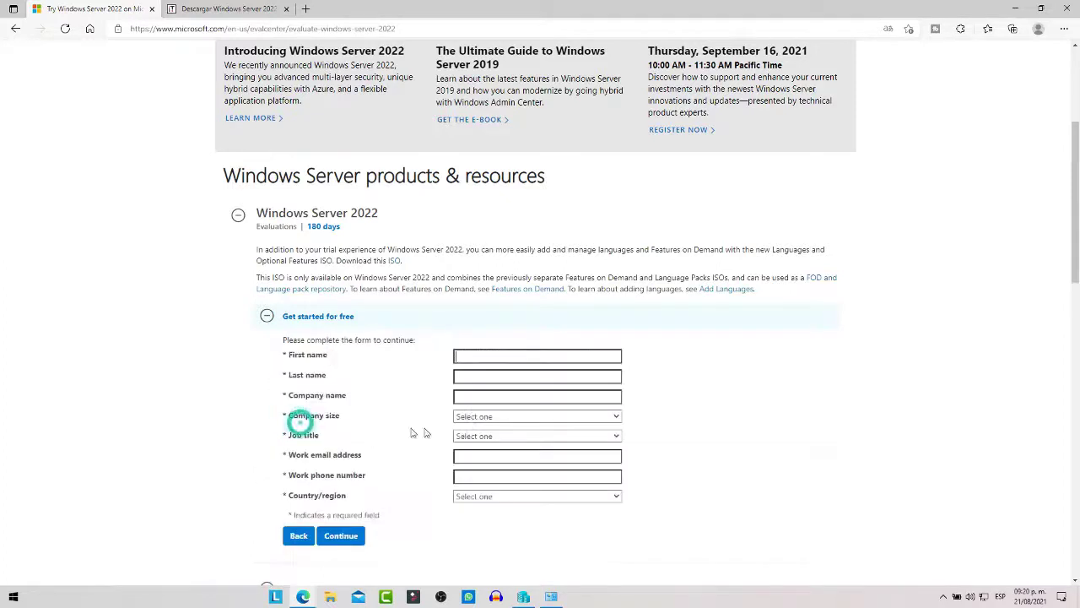
# Submit the completed registration form and select Spanish as the download language.
pyautogui.scroll(-1, 486, 346)
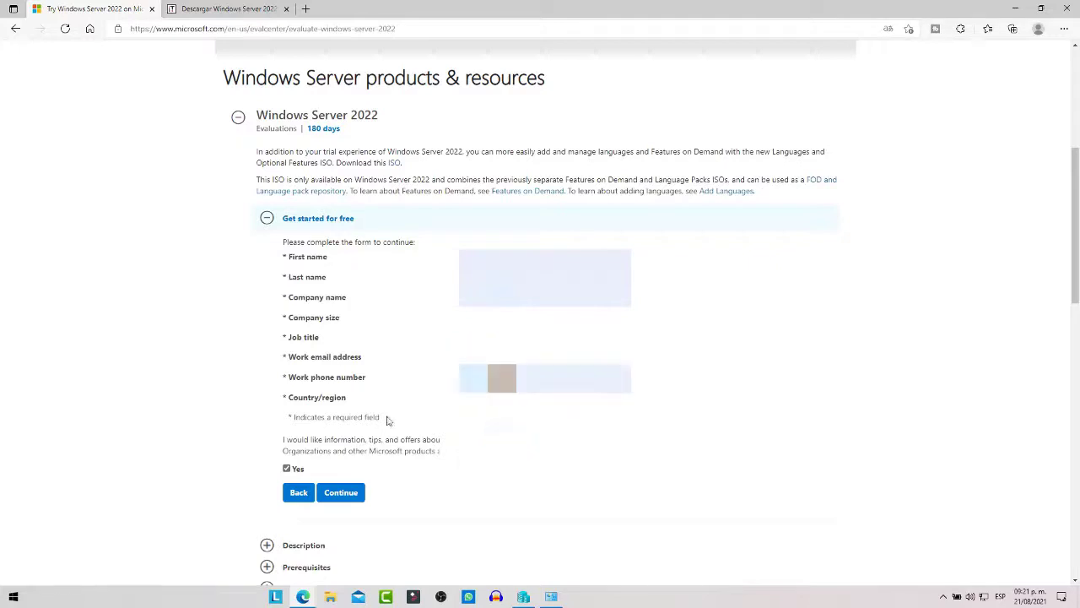
pyautogui.click(341, 492)
pyautogui.click(319, 260)
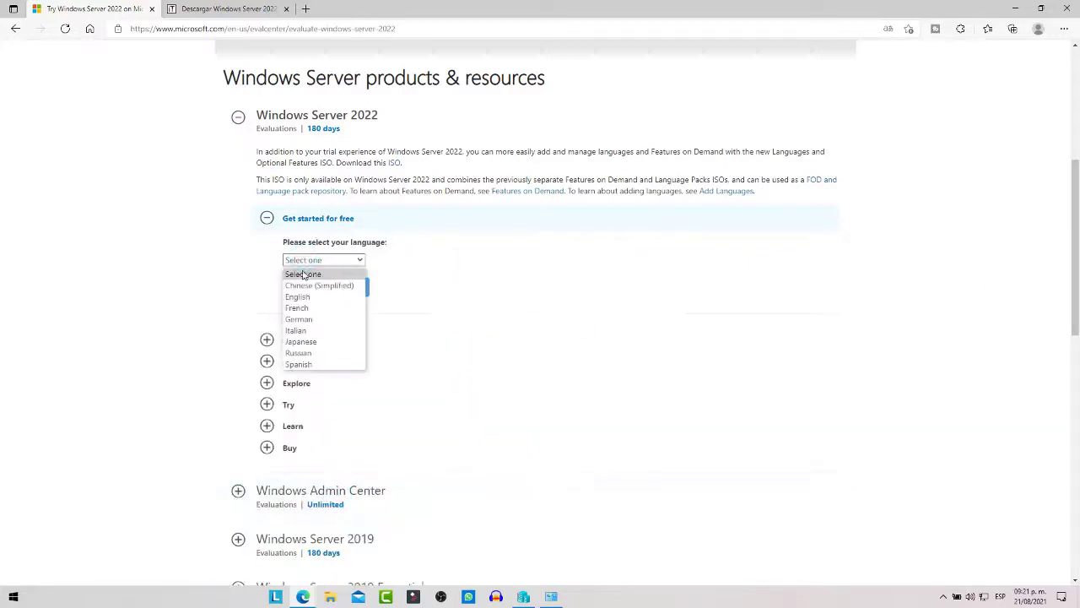
pyautogui.click(298, 364)
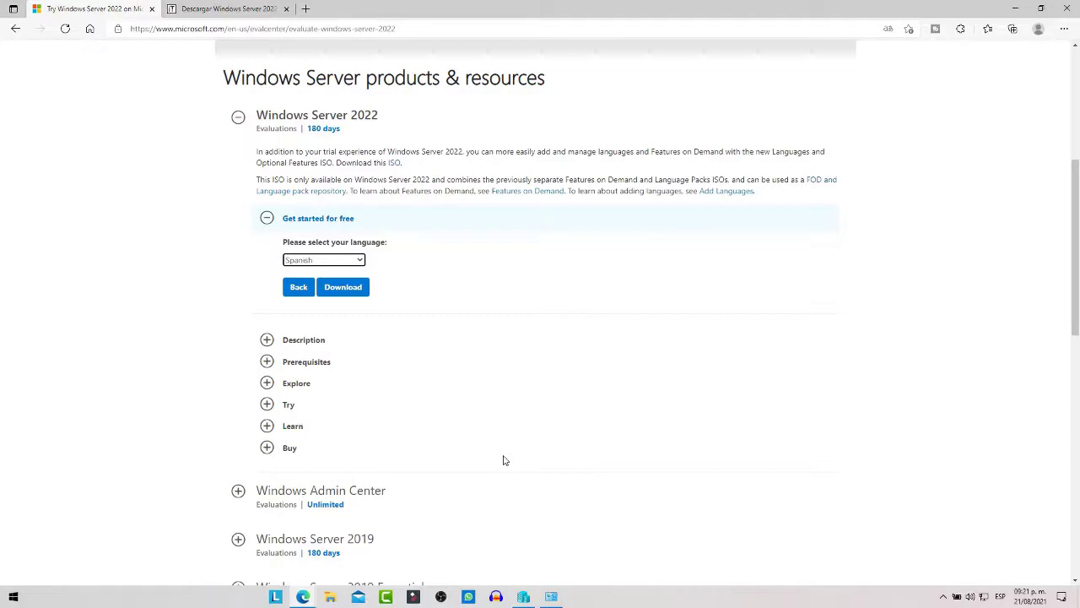
# Examine the itechtics article's new Windows Server 2022 features and its comparison table of the three editions.
pyautogui.click(217, 11)
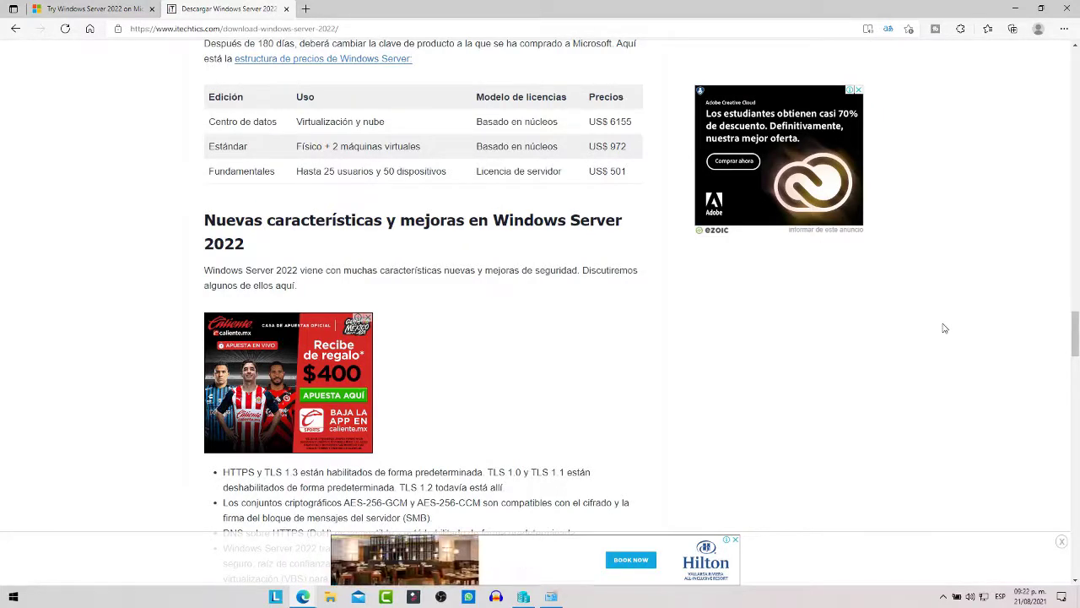
pyautogui.scroll(-6, 944, 328)
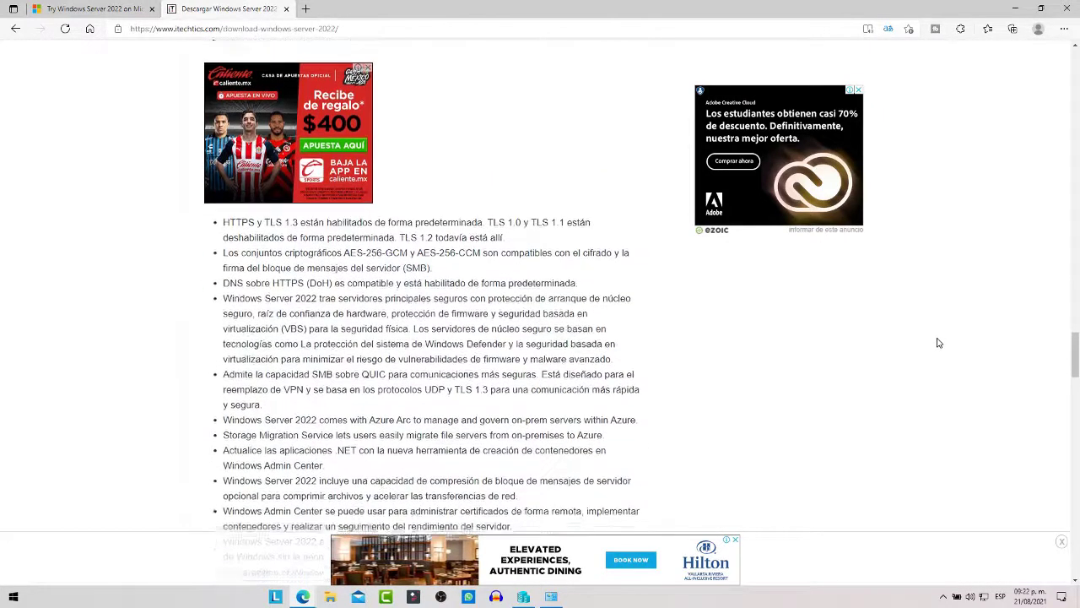
pyautogui.scroll(-1, 654, 232)
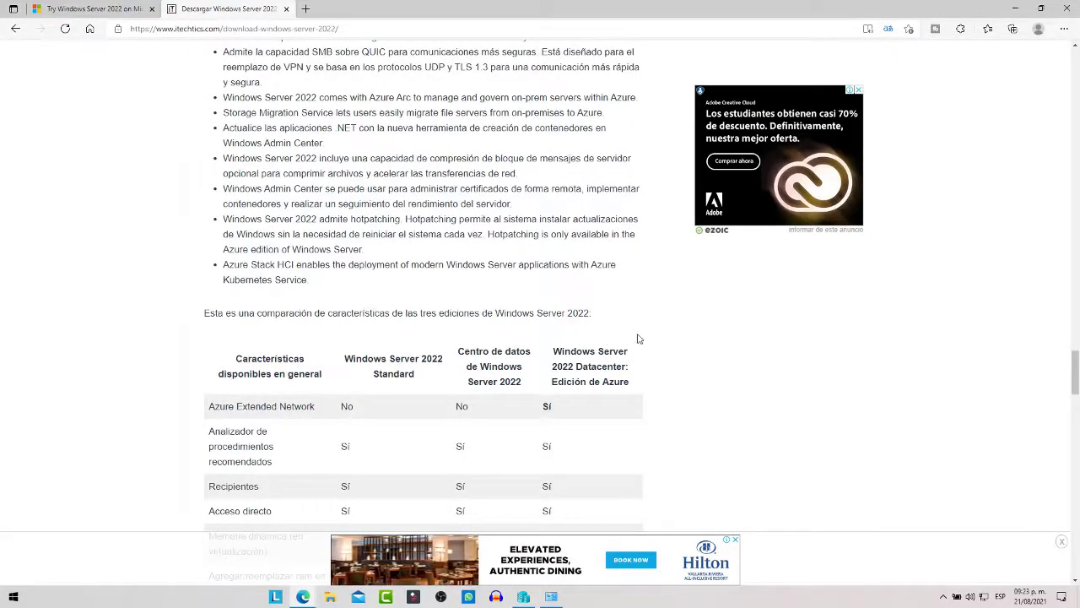
pyautogui.scroll(-3, 798, 333)
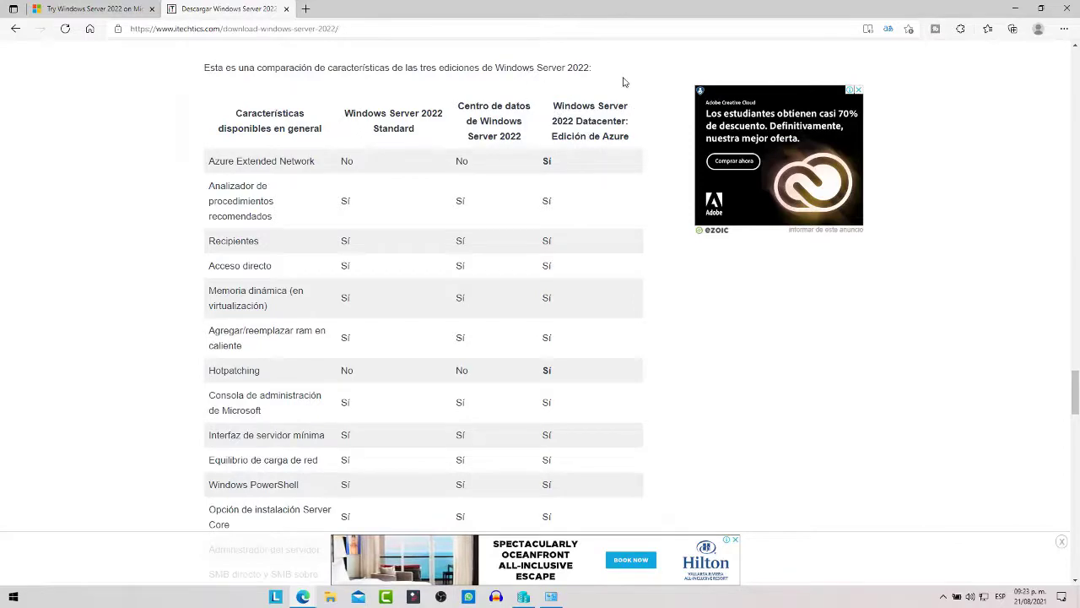
pyautogui.scroll(-4, 382, 228)
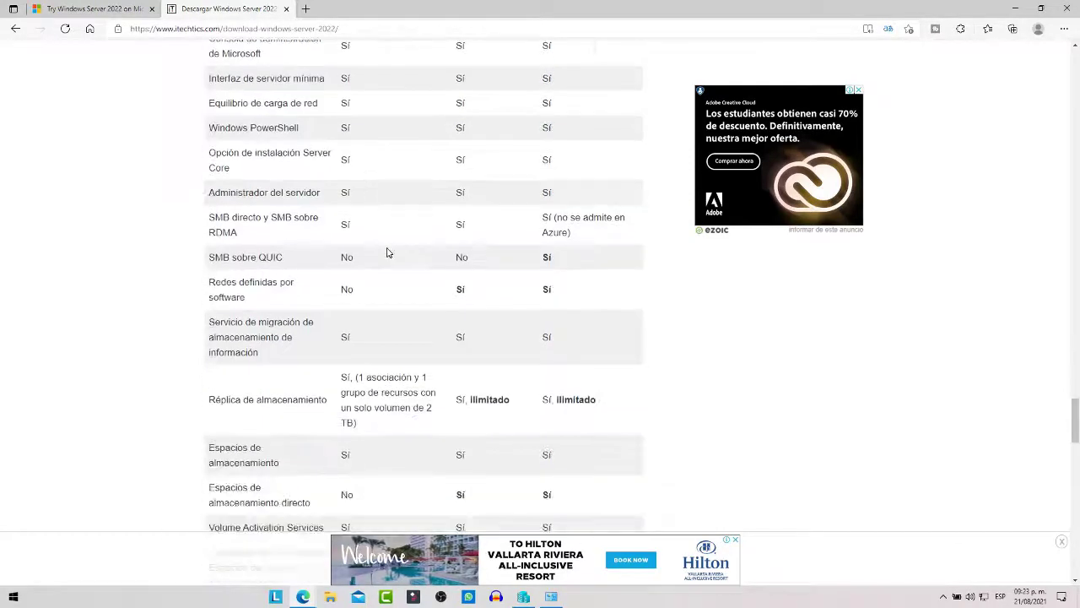
pyautogui.scroll(-3, 388, 252)
pyautogui.scroll(-1, 509, 355)
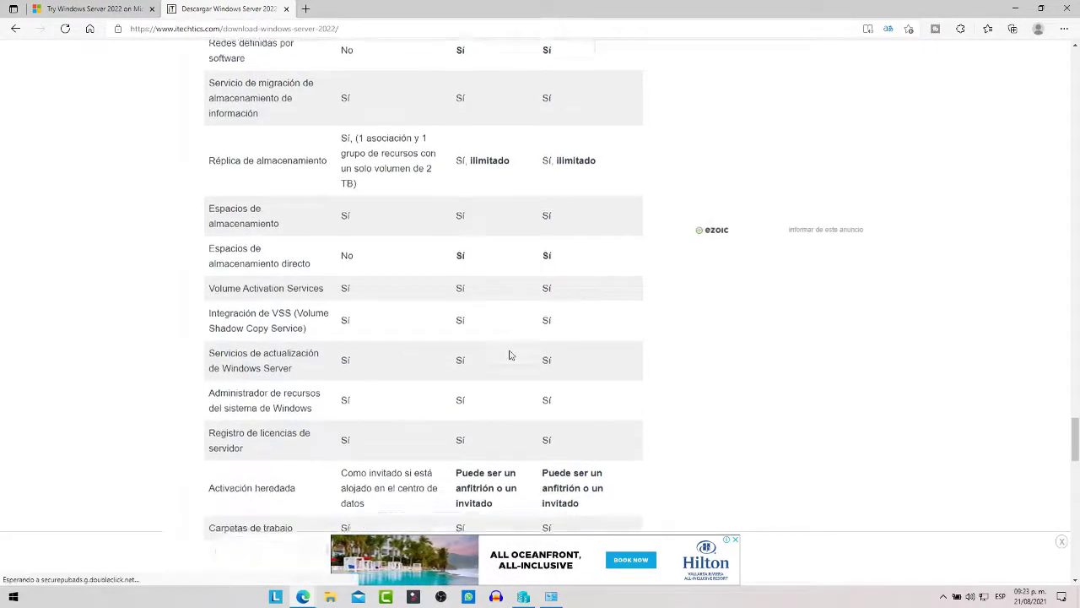
pyautogui.scroll(-5, 509, 354)
pyautogui.scroll(14, 887, 357)
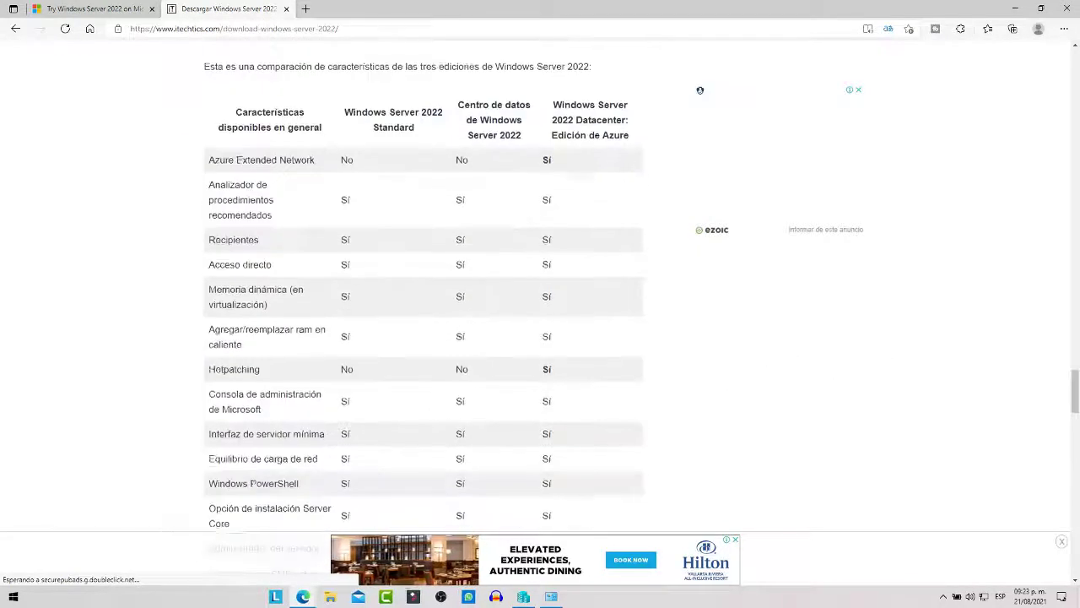
# Switch to Hyper-V Manager and start a new virtual machine named Windows Server 2022.
pyautogui.click(523, 596)
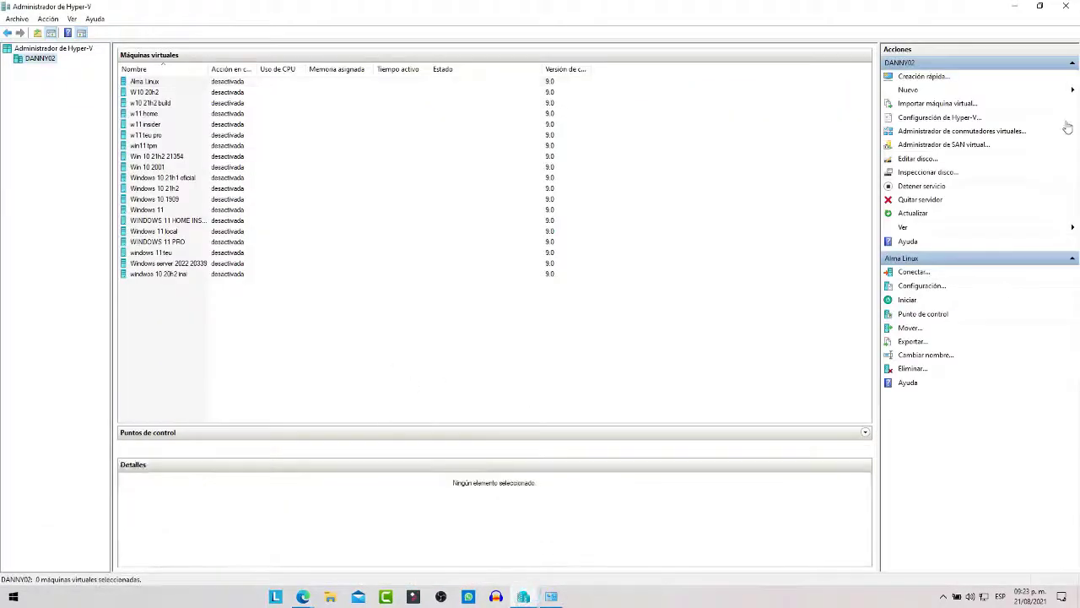
pyautogui.click(909, 90)
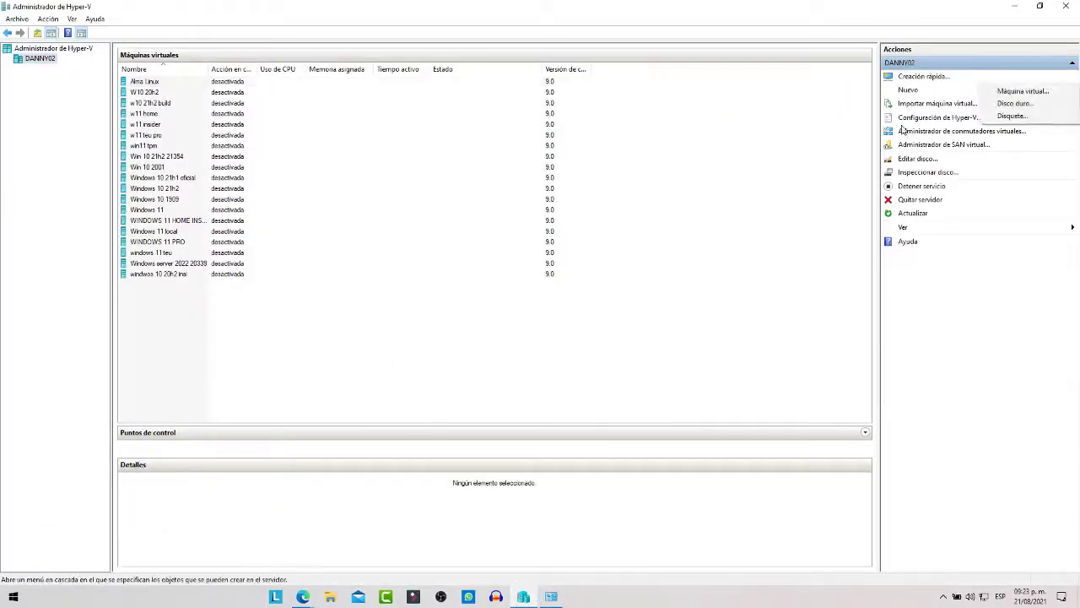
pyautogui.click(1012, 92)
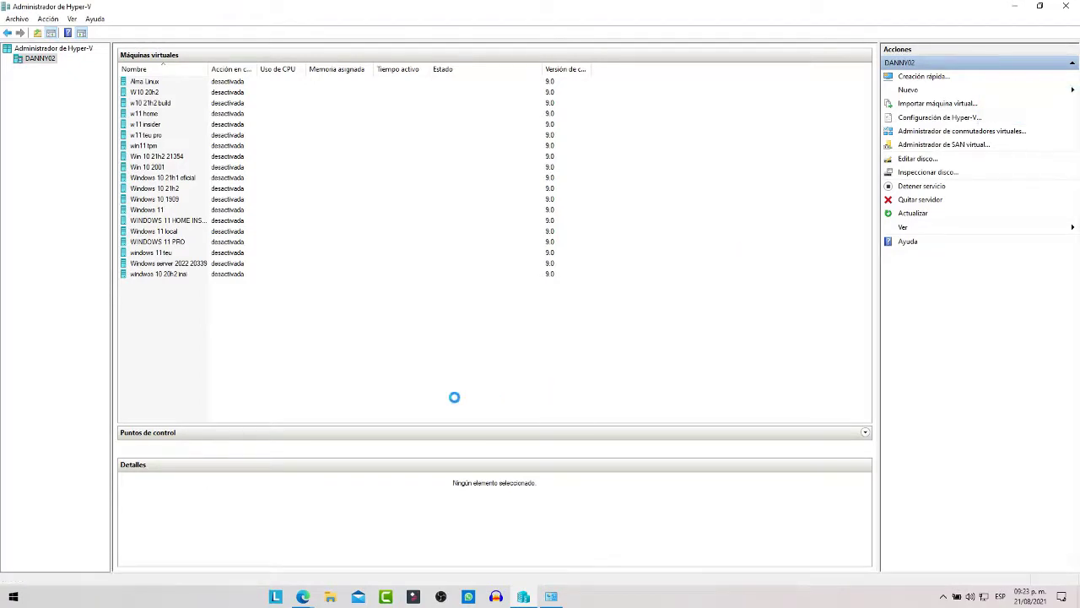
pyautogui.click(618, 427)
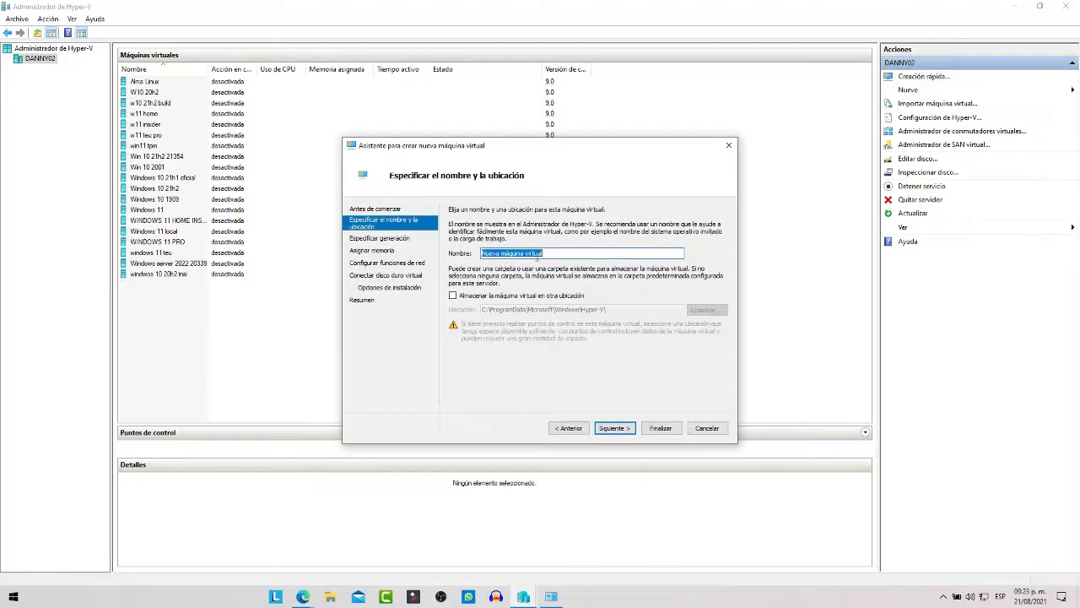
pyautogui.write('Windows Server 2022')
# Store the virtual machine in a different location, using the Hyper-v folder on drive C.
pyautogui.click(483, 295)
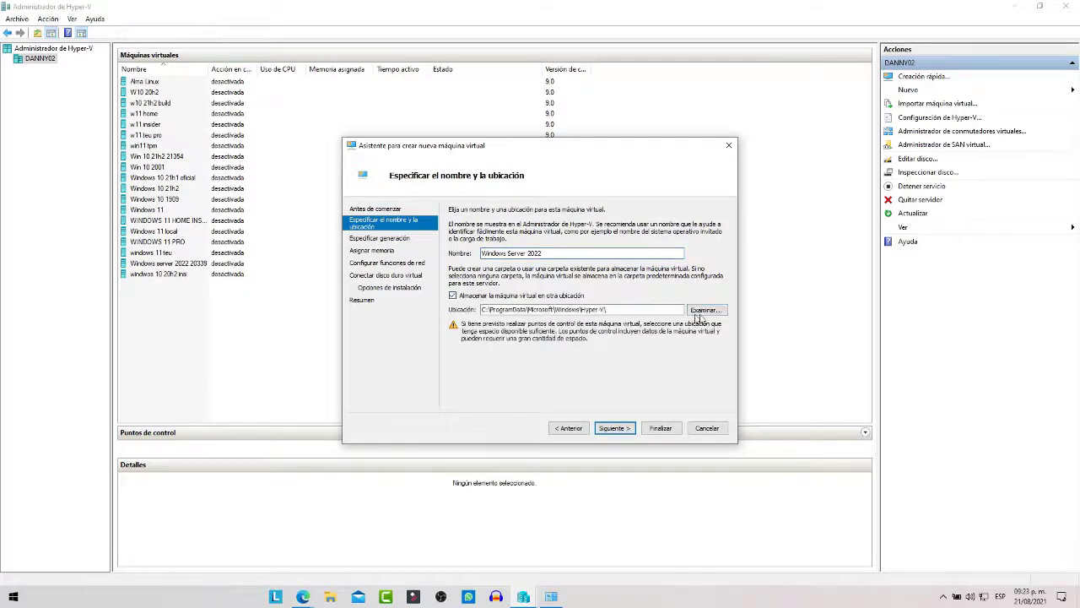
pyautogui.click(706, 309)
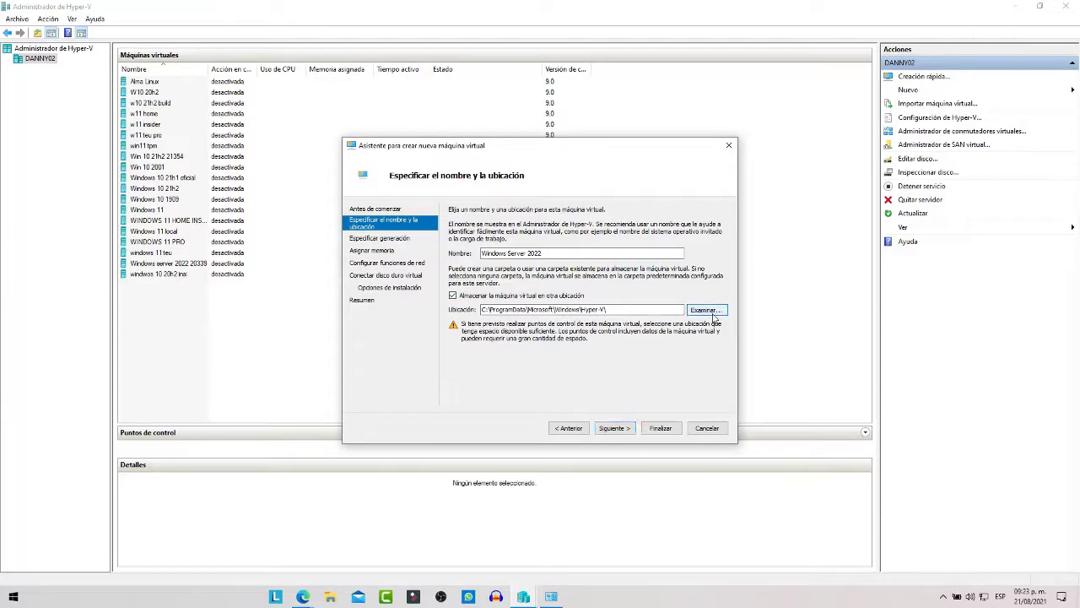
pyautogui.click(396, 331)
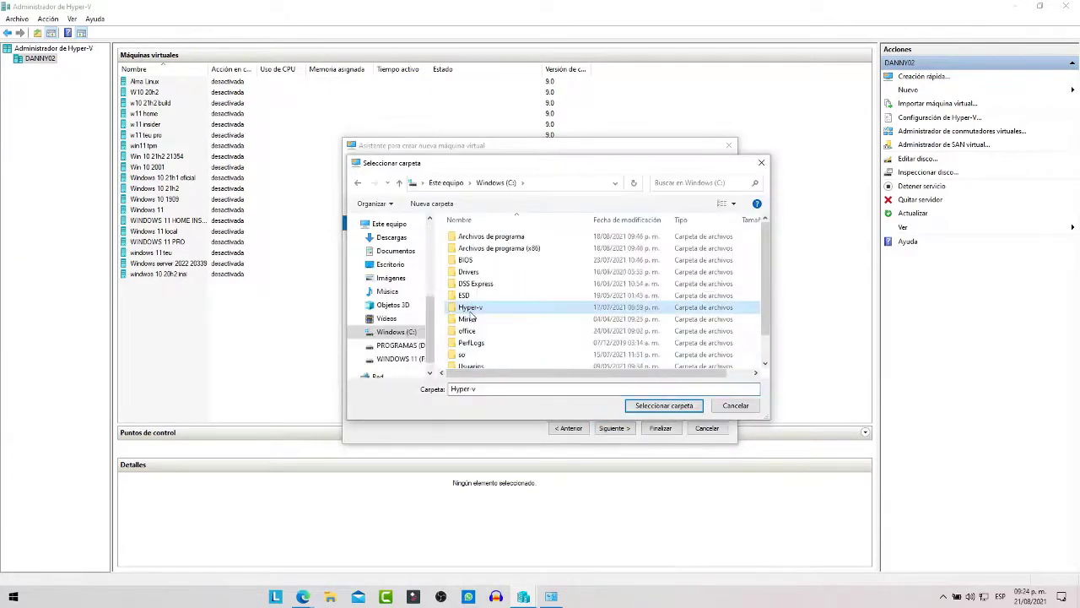
pyautogui.doubleClick(473, 309)
pyautogui.click(646, 404)
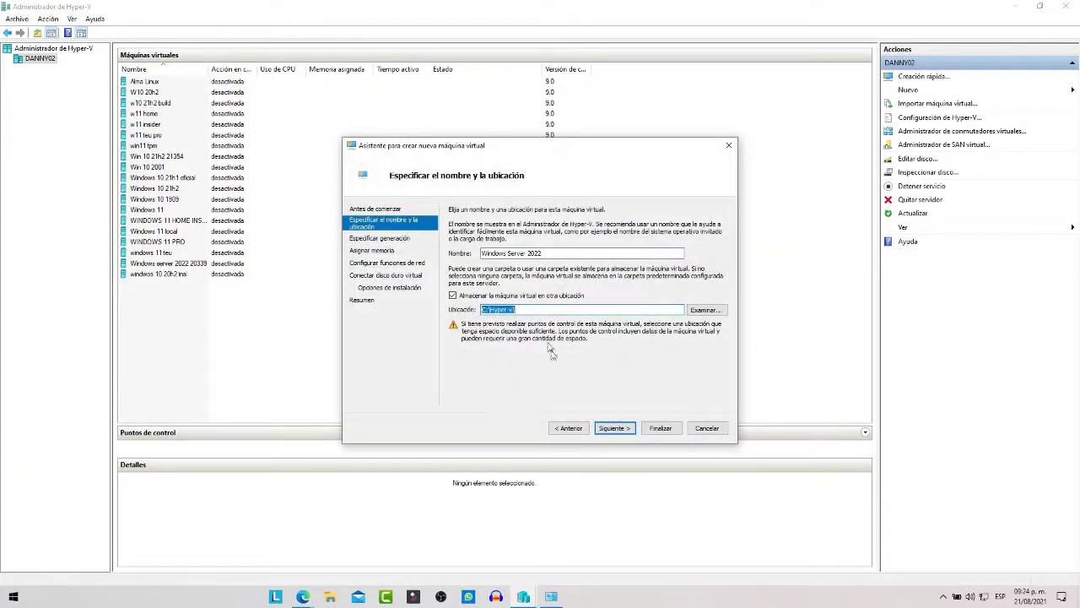
pyautogui.click(614, 428)
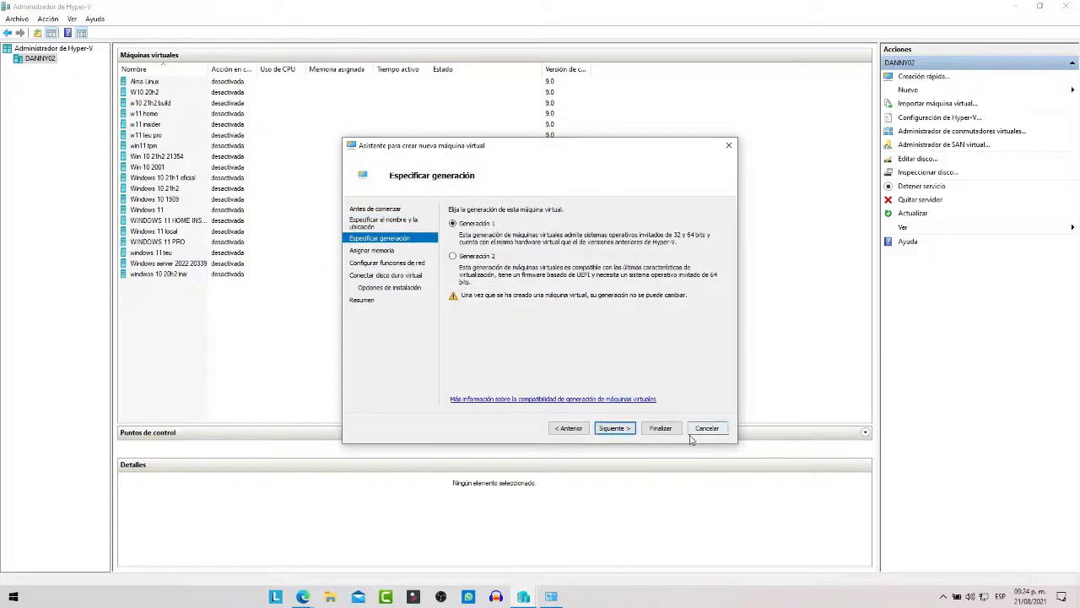
# Accept Generation 1 and assign 2048 MB of startup memory with dynamic memory turned off.
pyautogui.click(616, 427)
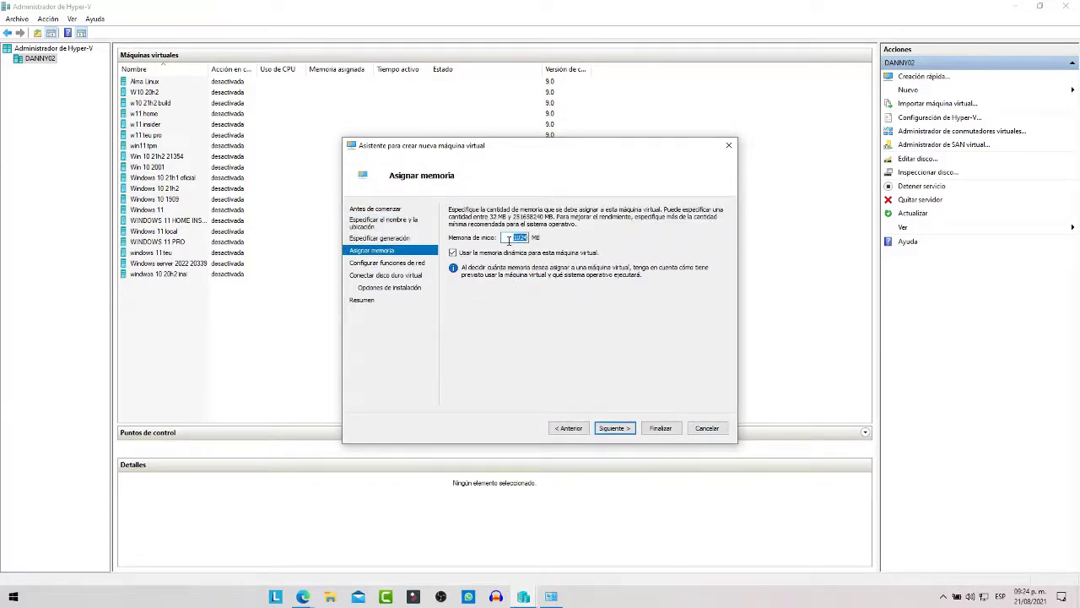
pyautogui.write('2048')
pyautogui.click(454, 253)
pyautogui.click(615, 428)
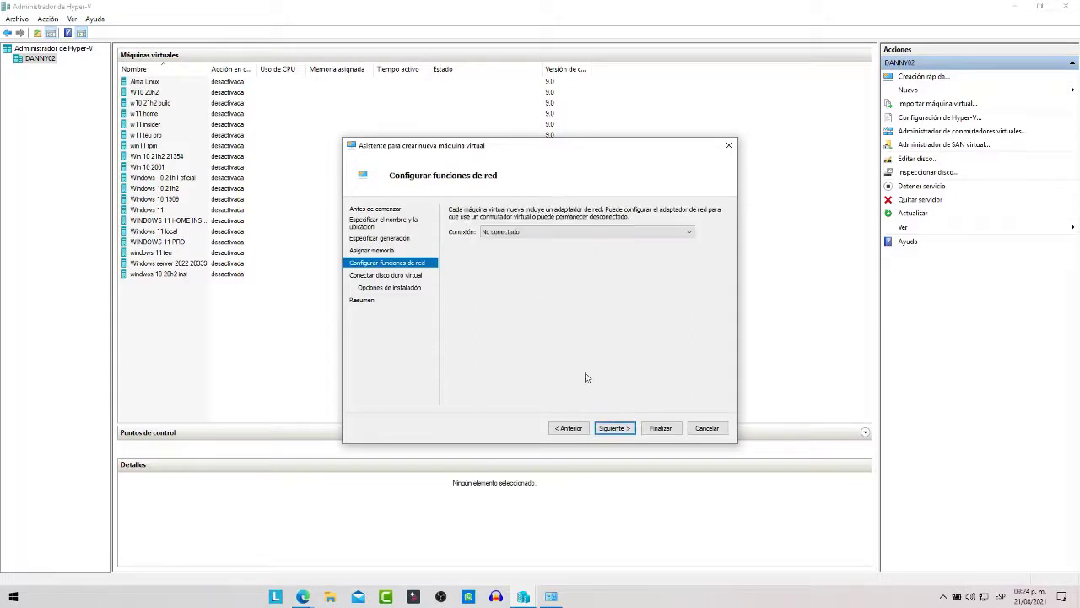
# Connect the virtual machine's network to Default Switch and accept creating a 127 GB virtual hard disk.
pyautogui.click(509, 232)
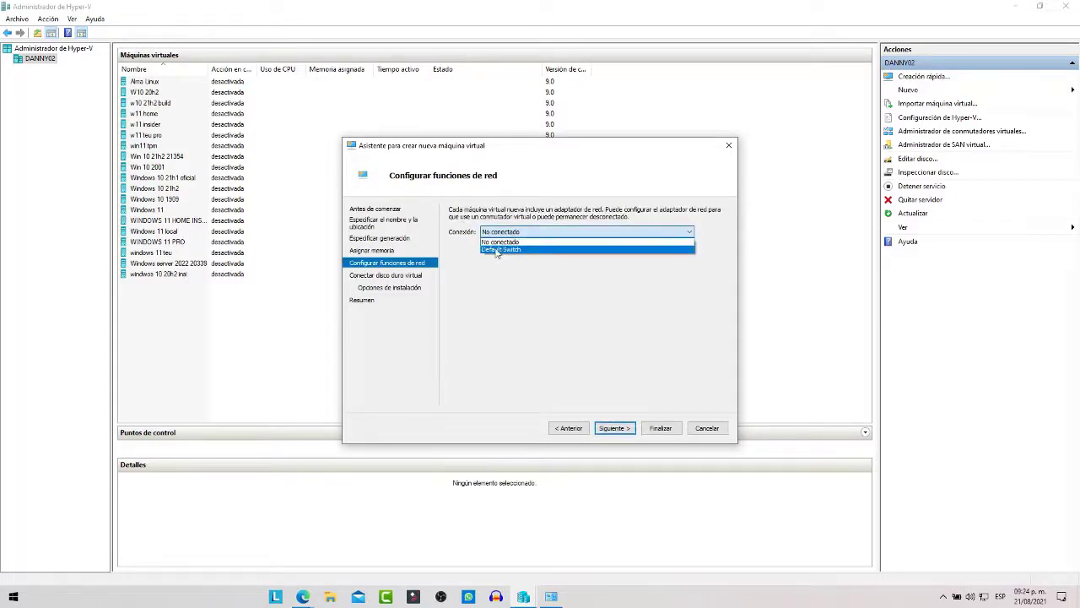
pyautogui.click(499, 250)
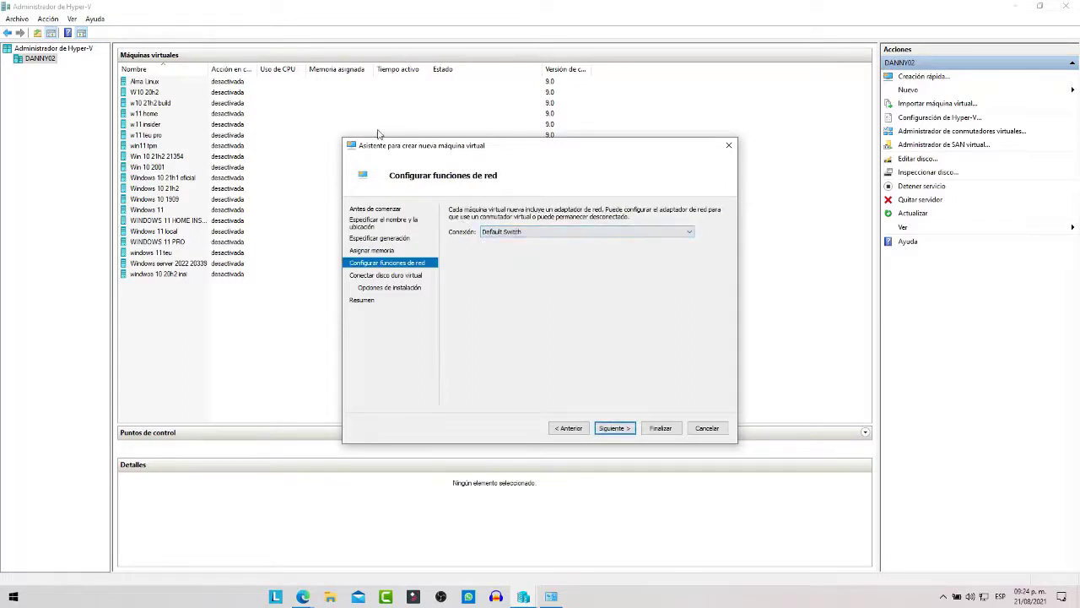
pyautogui.click(614, 428)
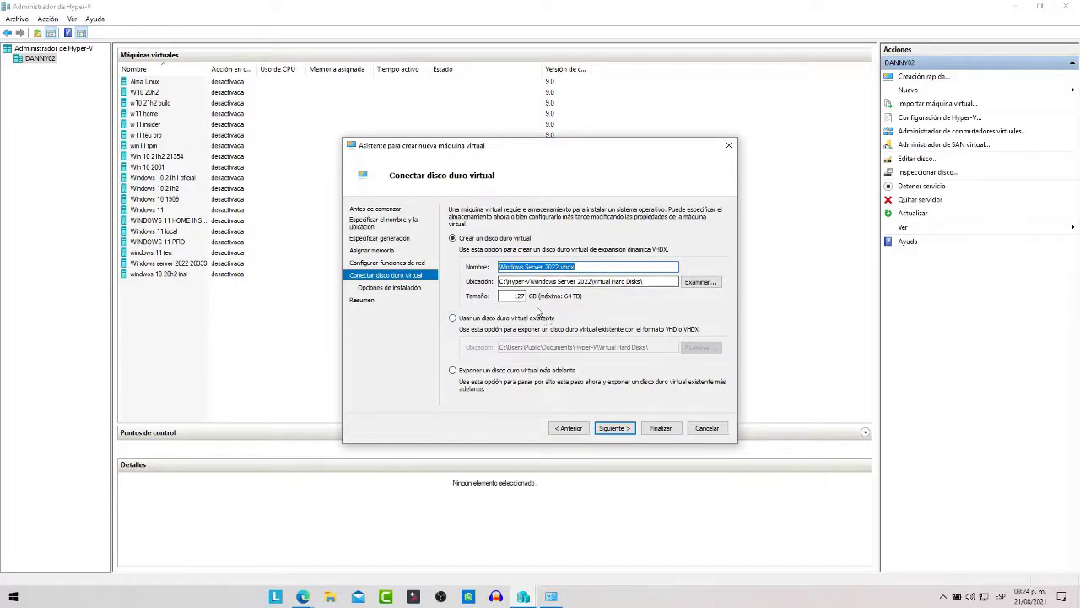
pyautogui.click(614, 428)
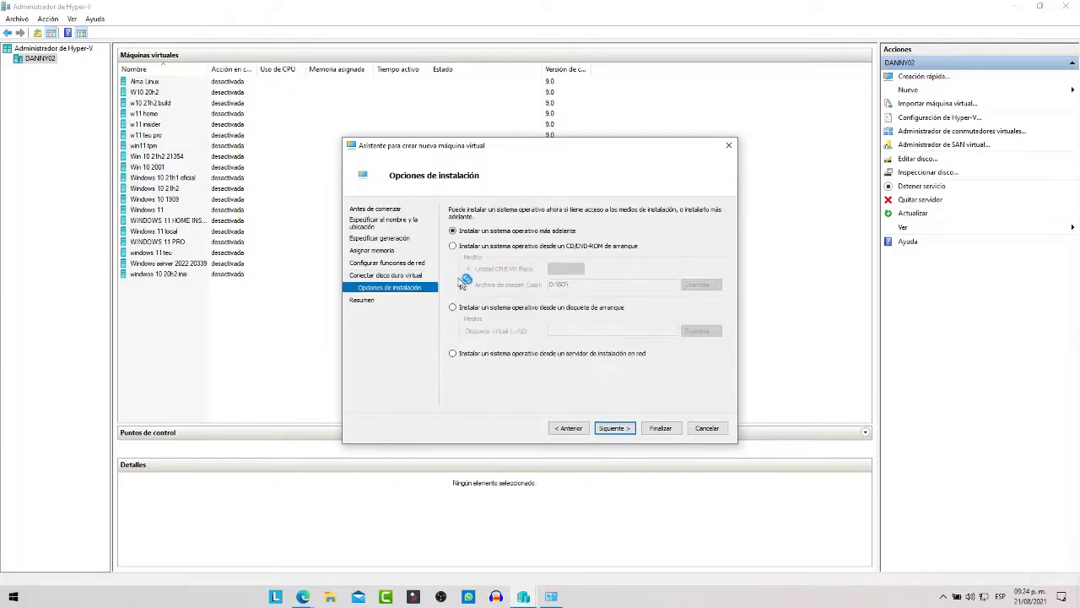
# Install from the boot image 20348.169.210806-2348.fe_release_svc_refresh_SERVER_EVAL_x64FRE_es-es.iso in D:\SO and finish the virtual machine wizard.
pyautogui.click(454, 245)
pyautogui.click(468, 285)
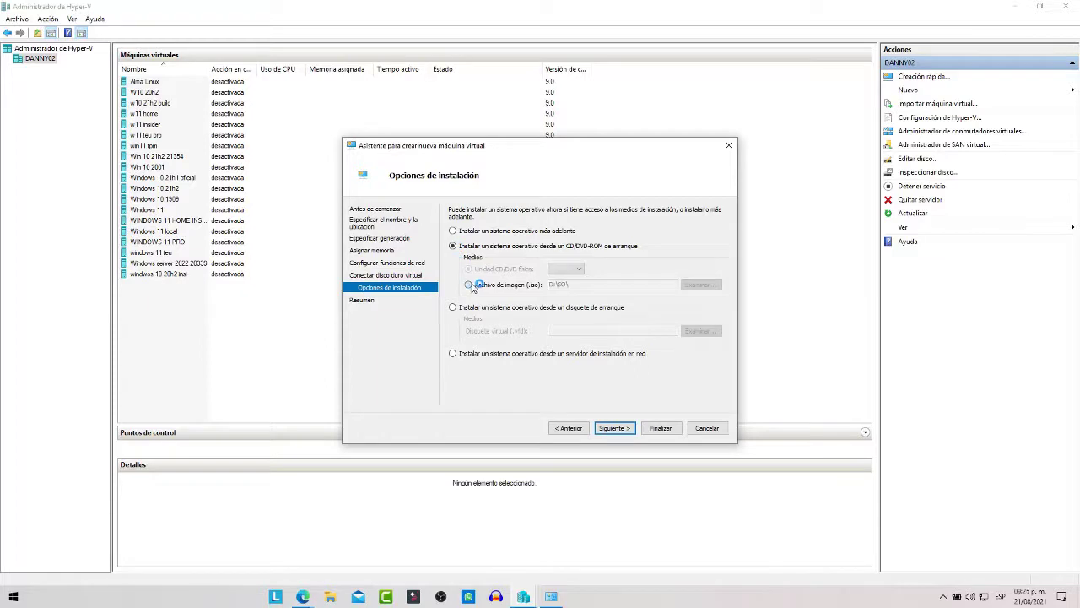
pyautogui.click(700, 285)
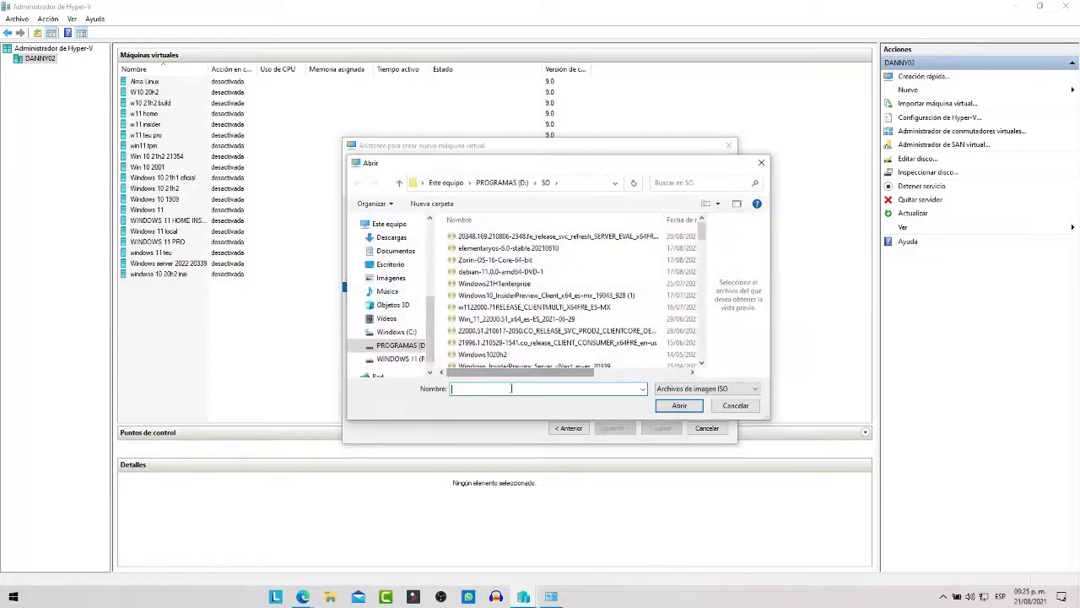
pyautogui.click(523, 236)
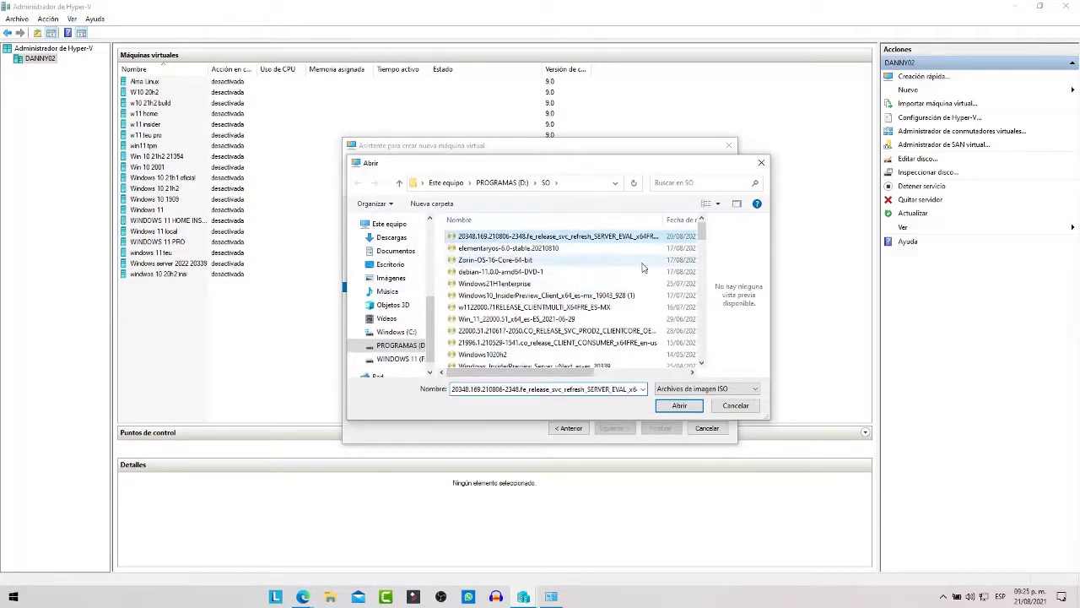
pyautogui.click(680, 406)
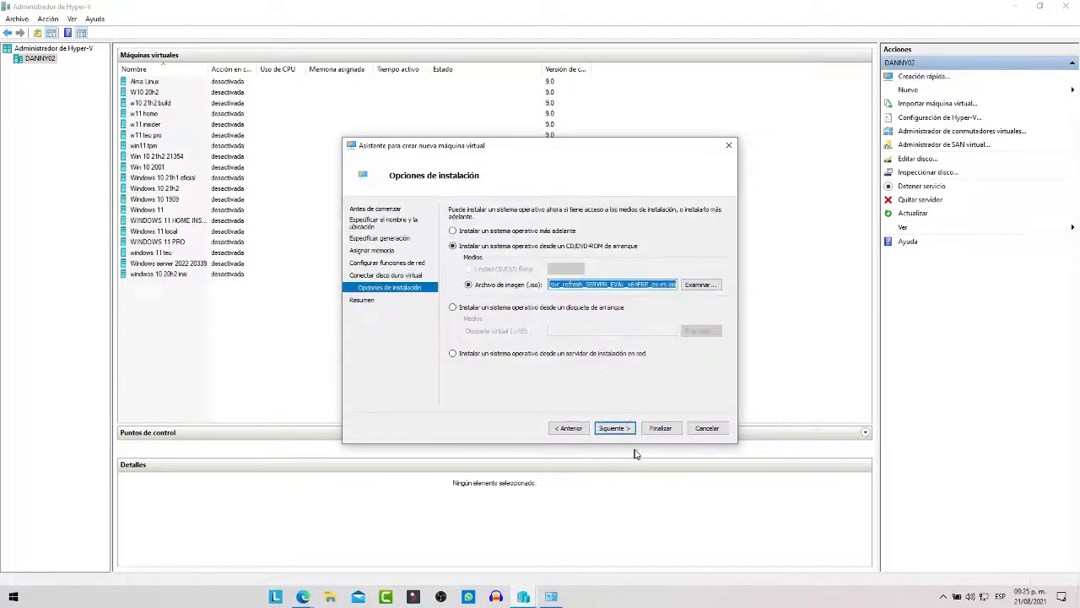
pyautogui.click(615, 428)
pyautogui.press('Return')
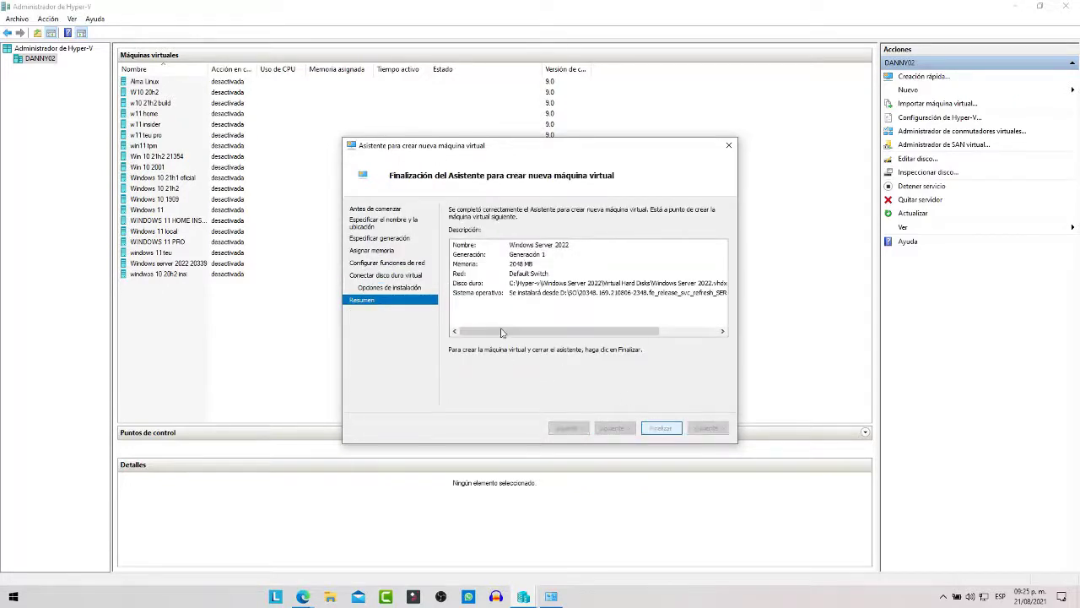
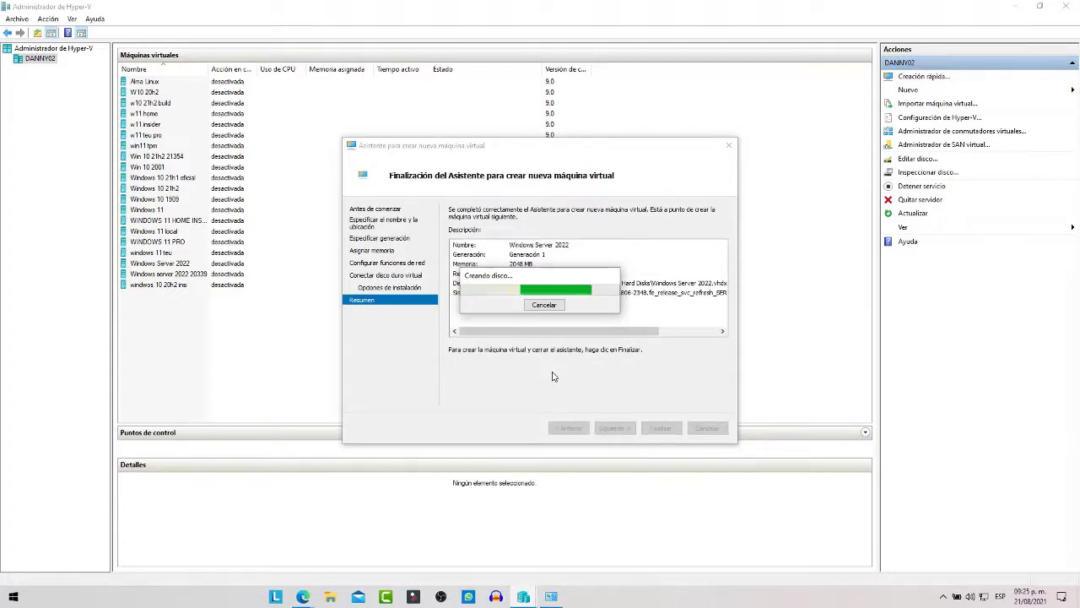
# Open the update and security section of Windows Settings to check the Windows Update status.
pyautogui.click(13, 596)
pyautogui.click(14, 546)
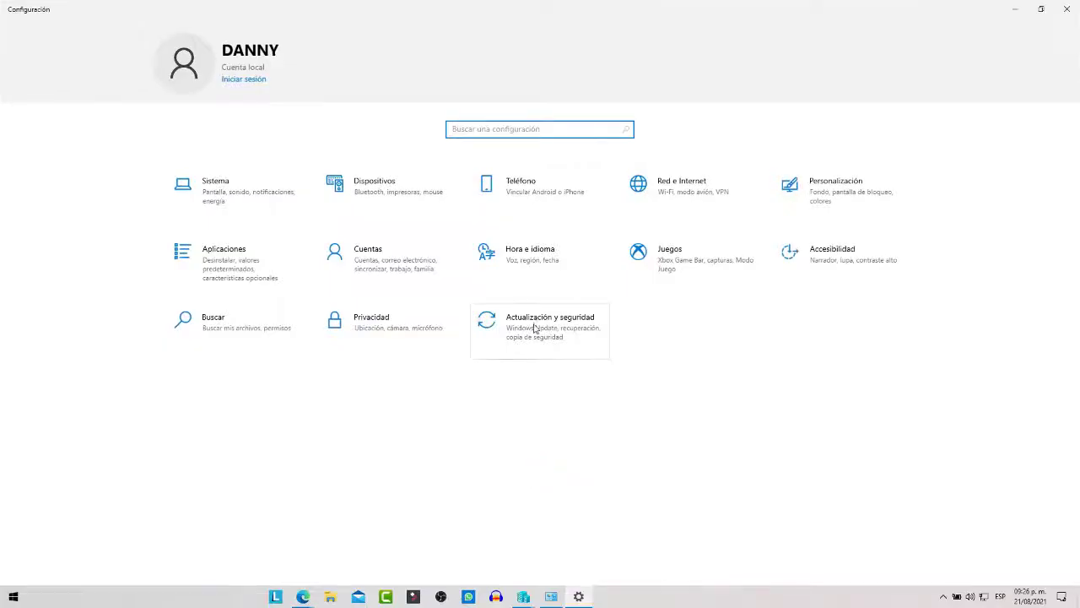
pyautogui.click(548, 331)
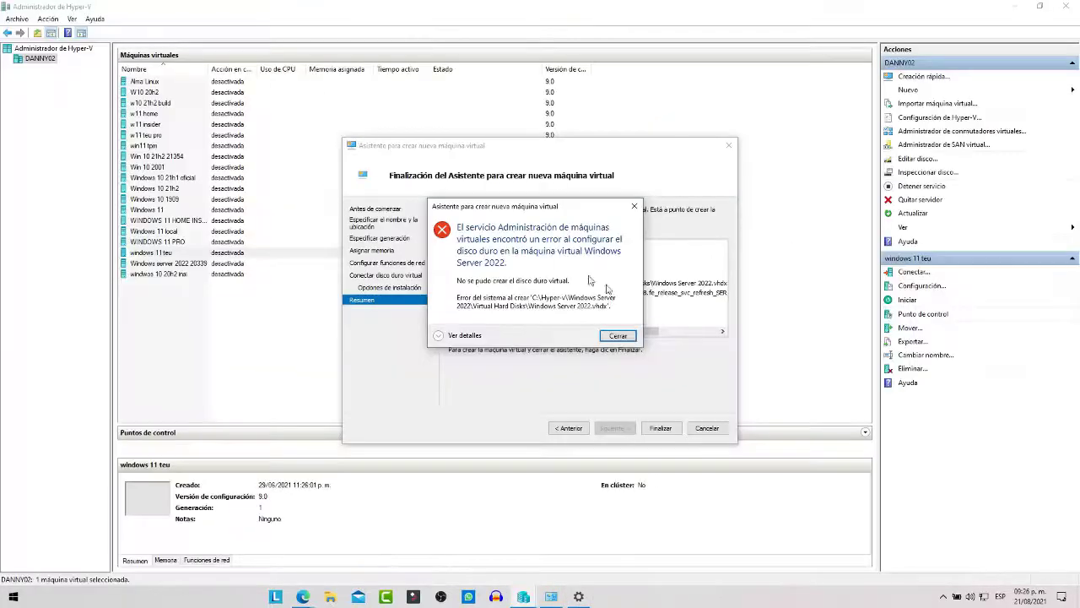
# Dismiss the wizard's error and delete the old Windows server 2022 folder from C:\Hyper-v in File Explorer.
pyautogui.click(618, 335)
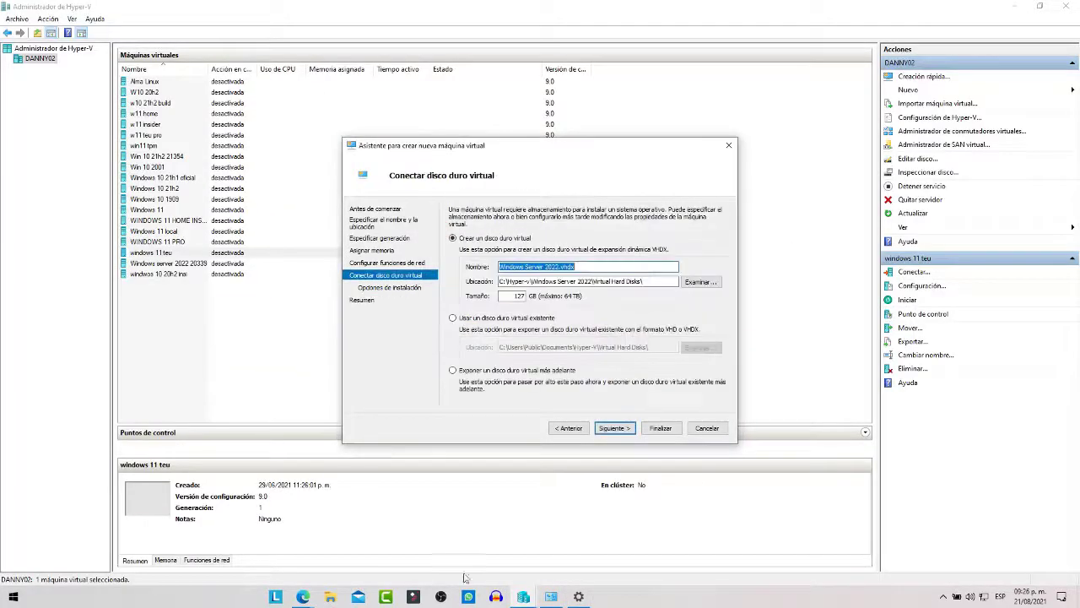
pyautogui.click(327, 595)
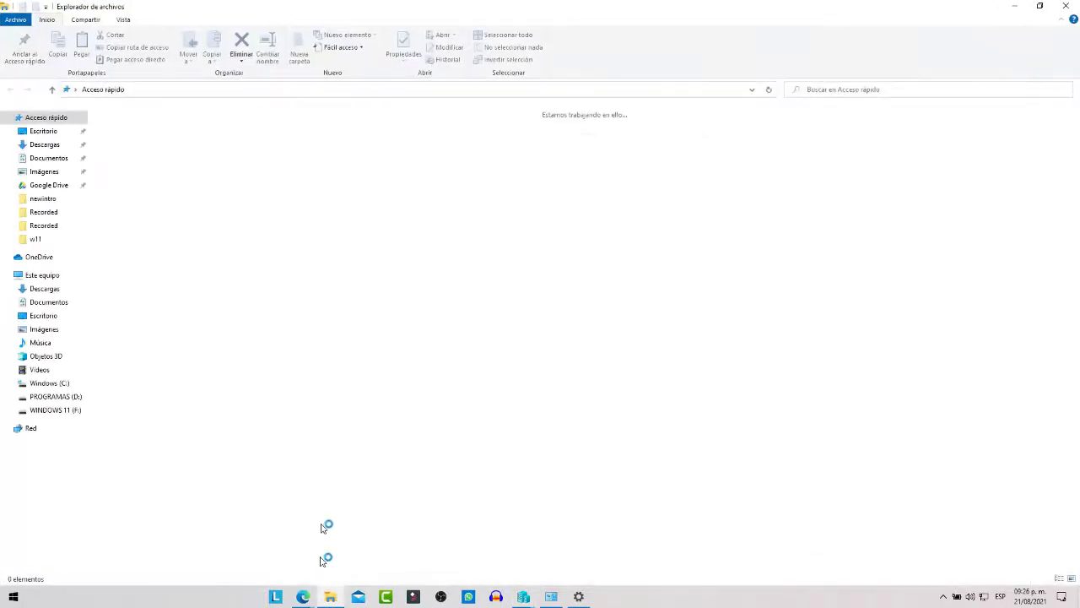
pyautogui.click(49, 384)
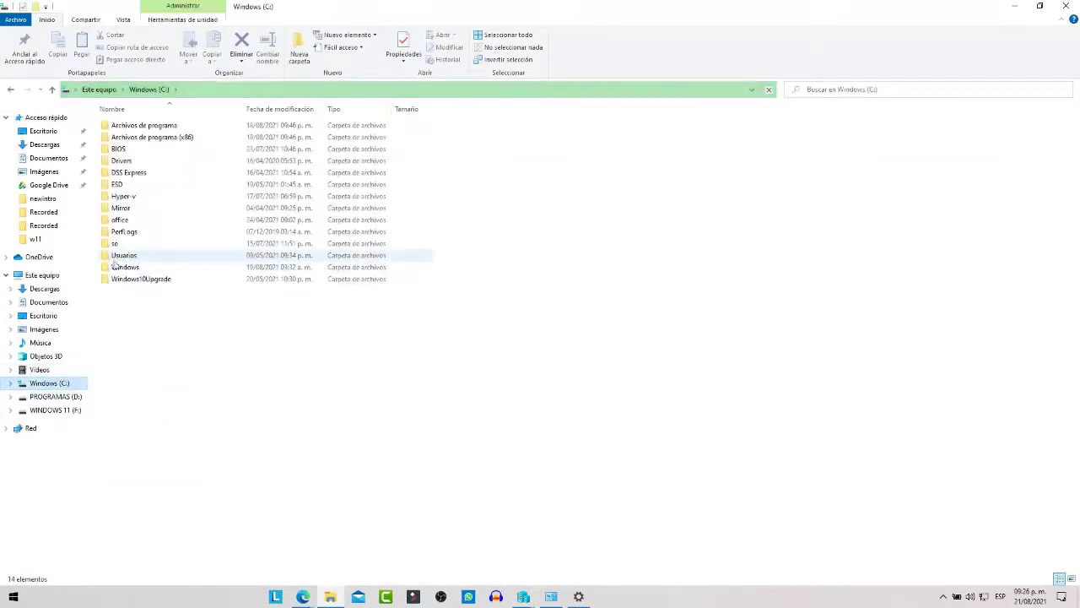
pyautogui.doubleClick(123, 194)
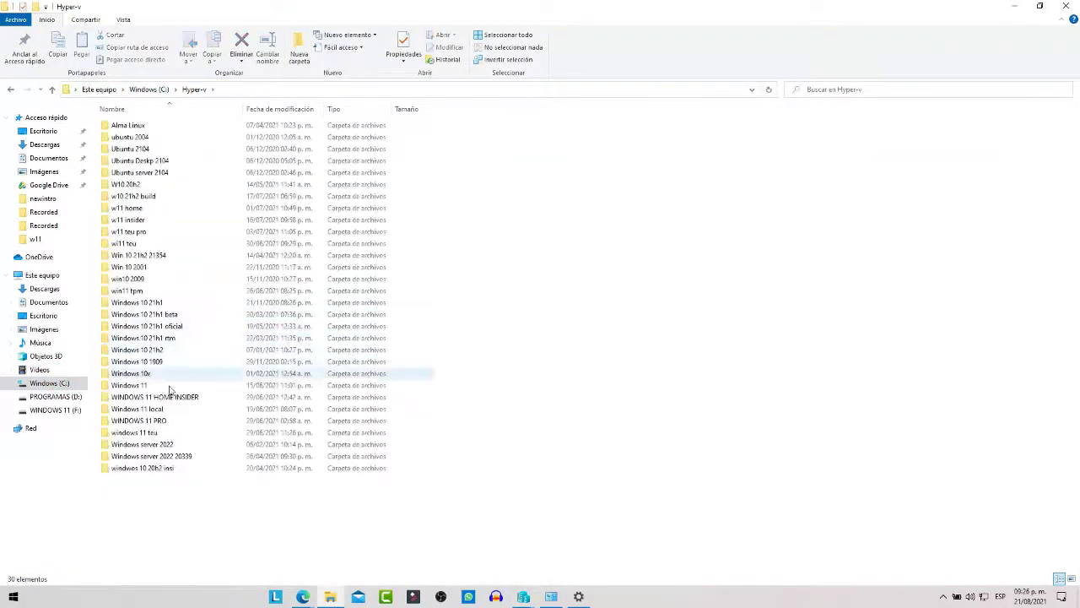
pyautogui.click(139, 447)
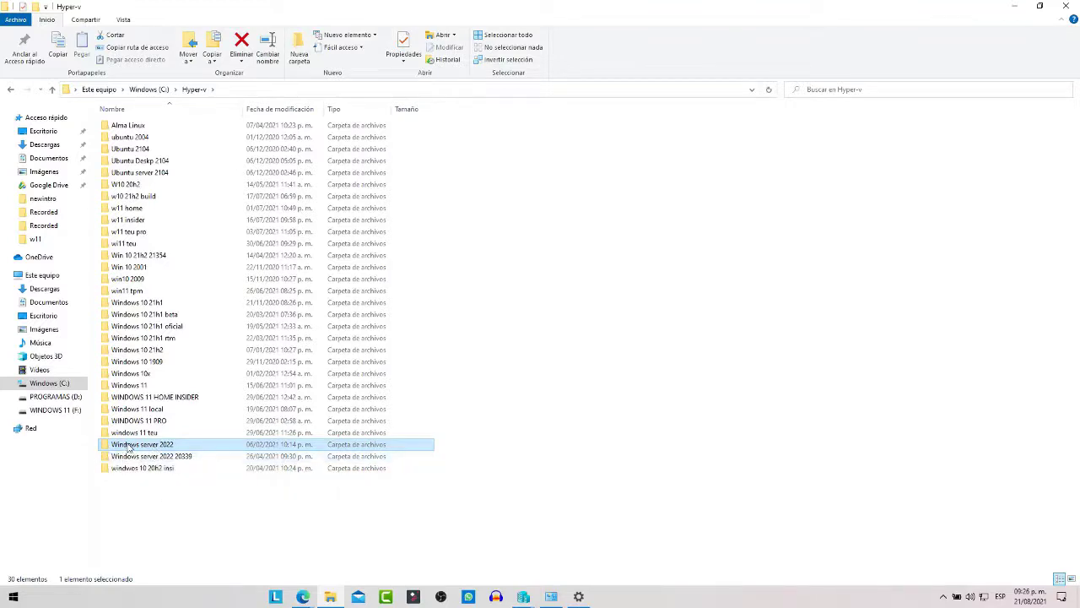
pyautogui.click(169, 503)
pyautogui.click(145, 445)
pyautogui.press('Delete')
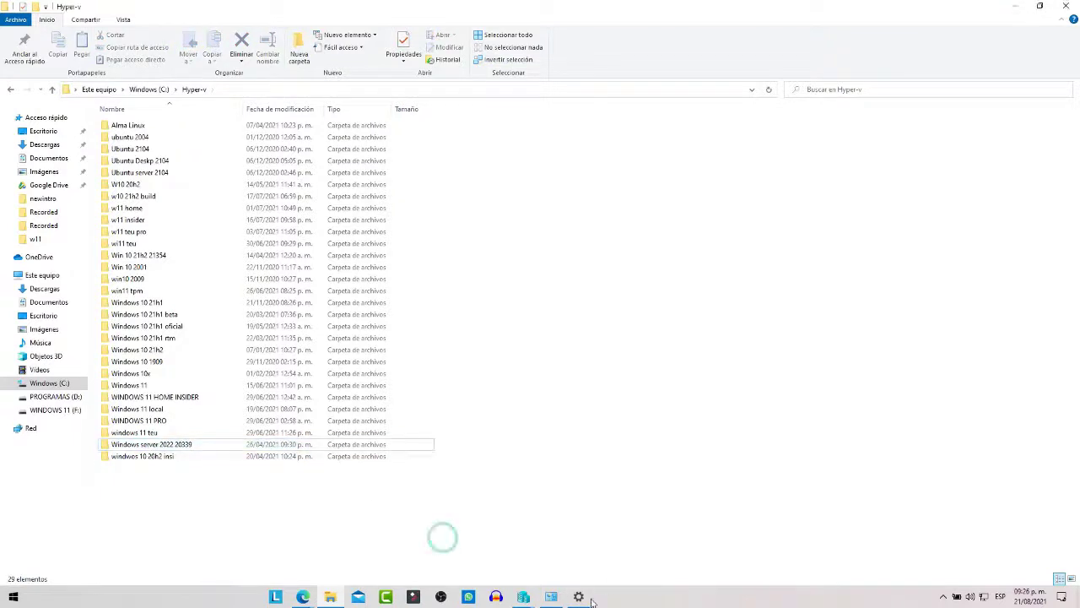
# Return to the new virtual machine wizard, keep the virtual disk and ISO settings, and finish creating the machine.
pyautogui.click(523, 596)
pyautogui.click(574, 527)
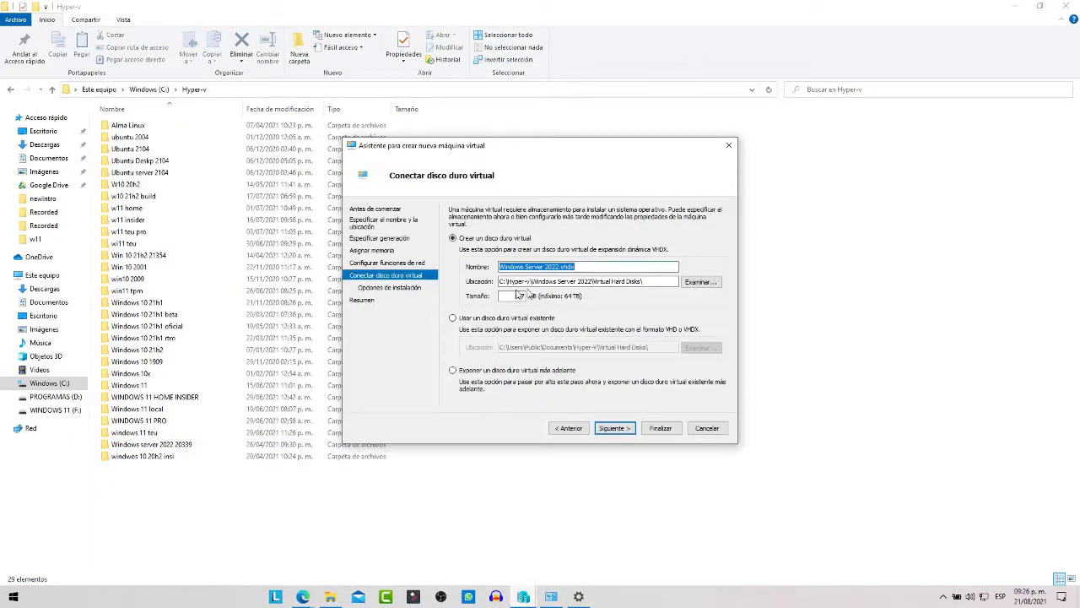
pyautogui.click(593, 266)
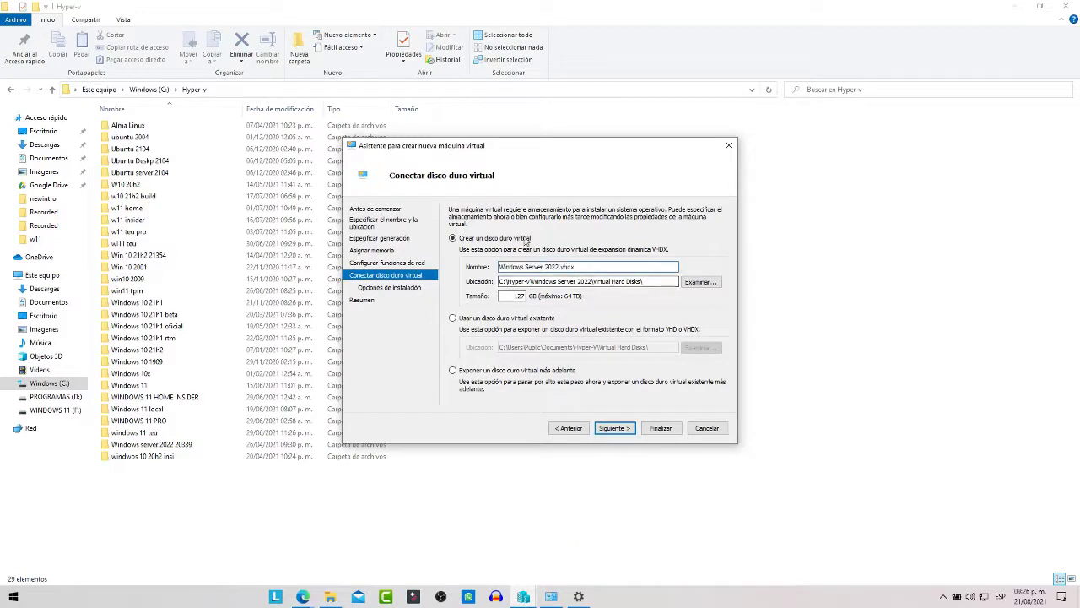
pyautogui.click(621, 430)
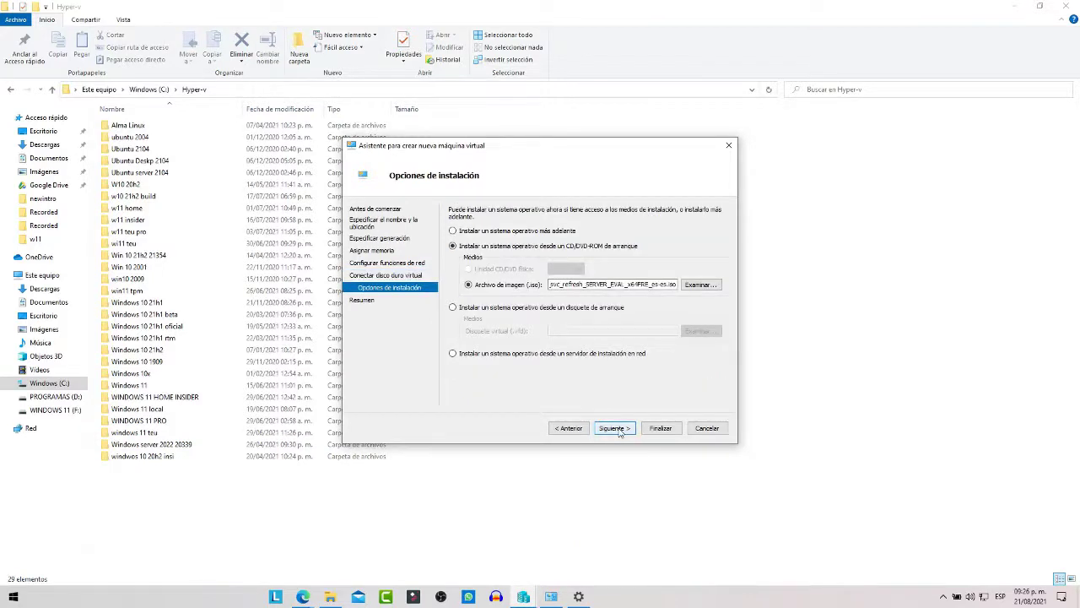
pyautogui.click(620, 429)
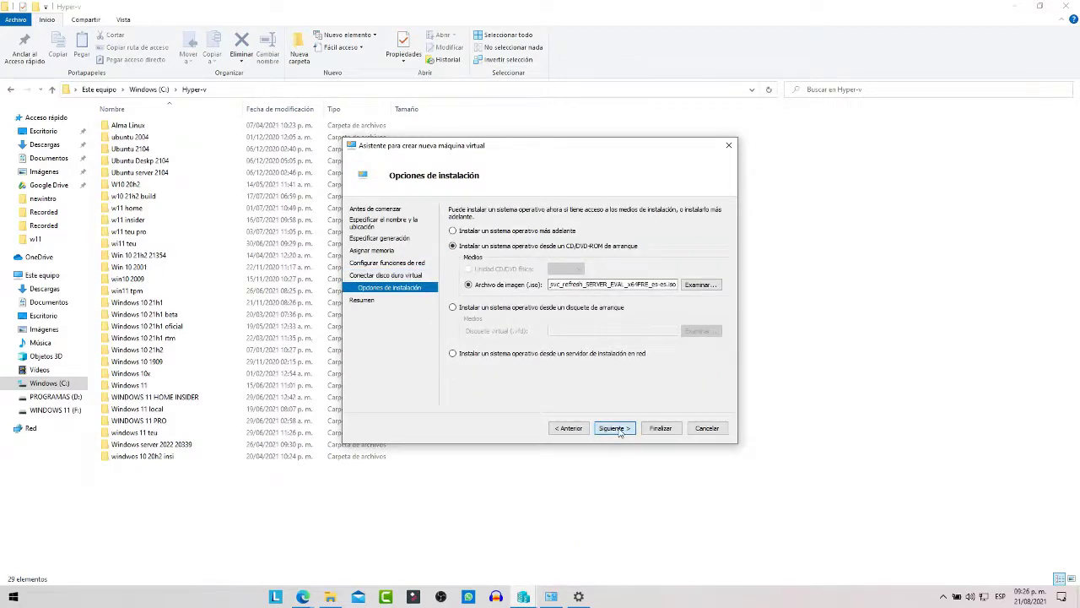
pyautogui.click(661, 430)
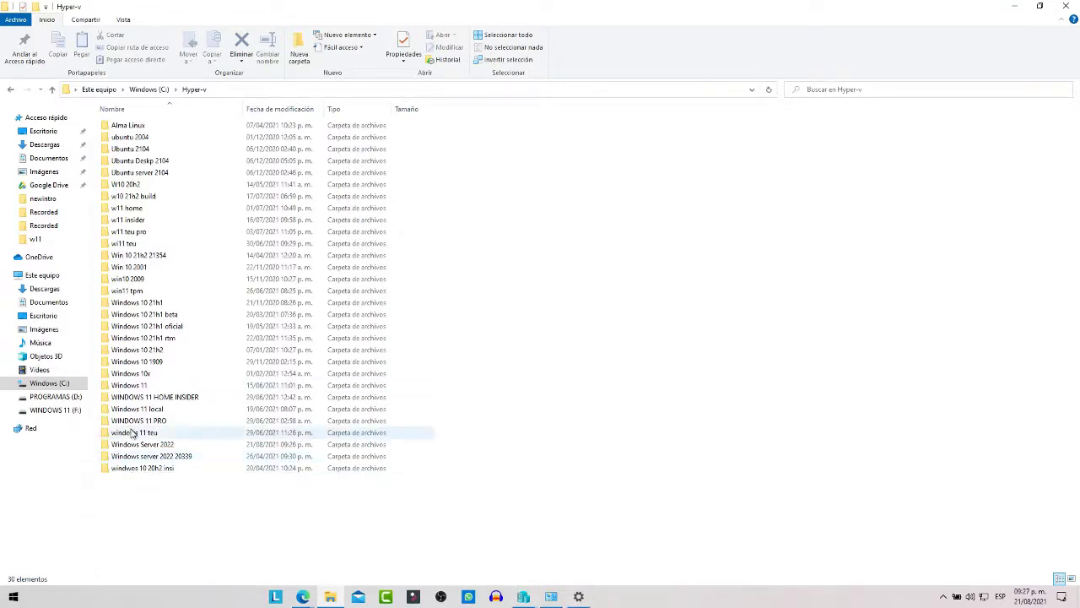
# Close Windows Settings and delete the Windows server 2022 20339 virtual machine in Hyper-V Manager.
pyautogui.click(523, 596)
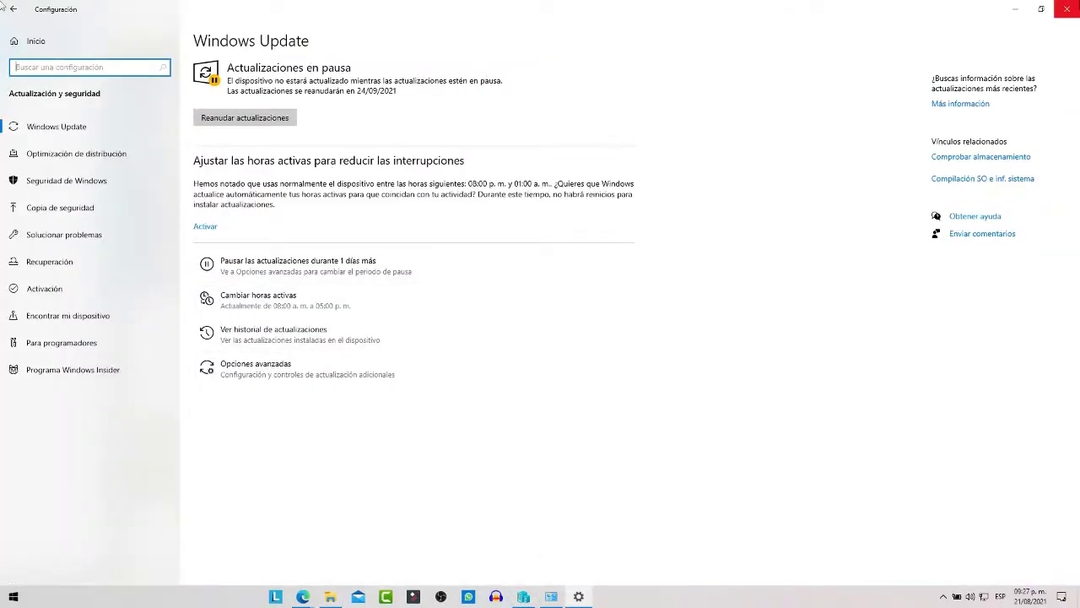
pyautogui.click(1070, 10)
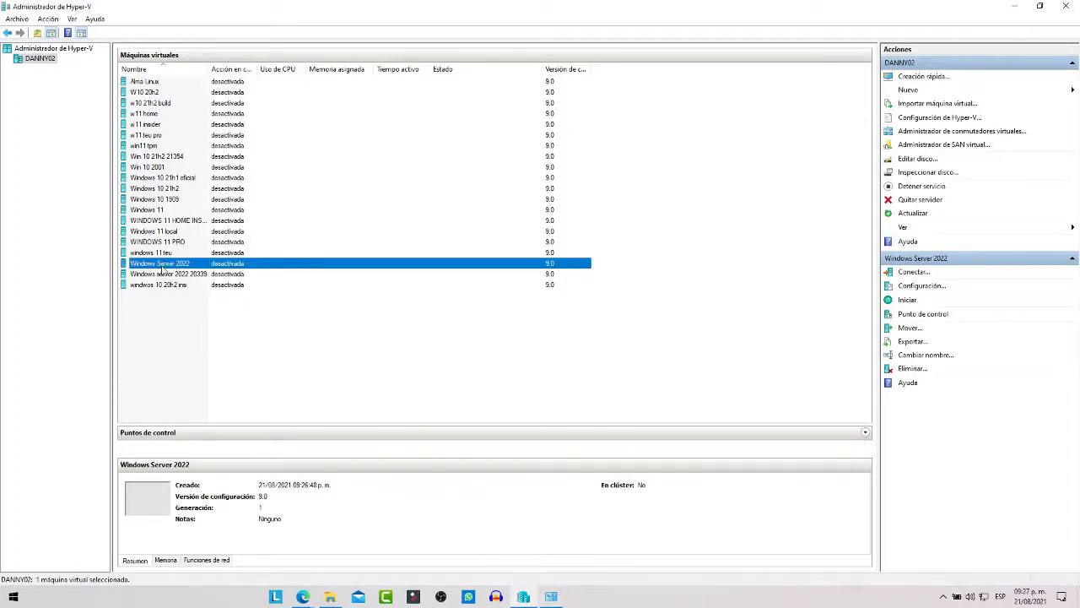
pyautogui.click(145, 276)
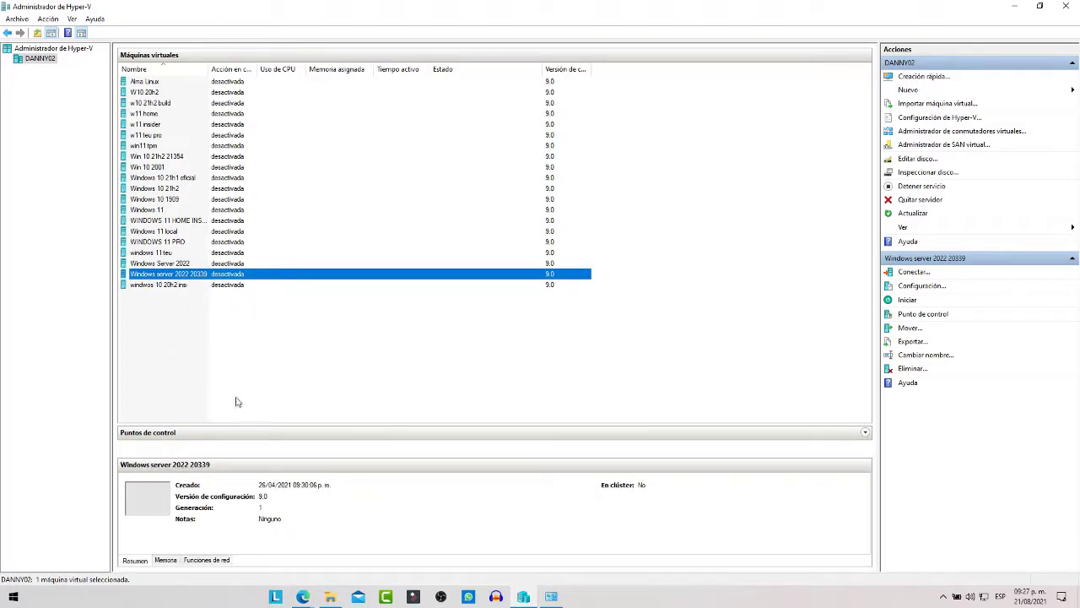
pyautogui.rightClick(161, 282)
pyautogui.click(190, 387)
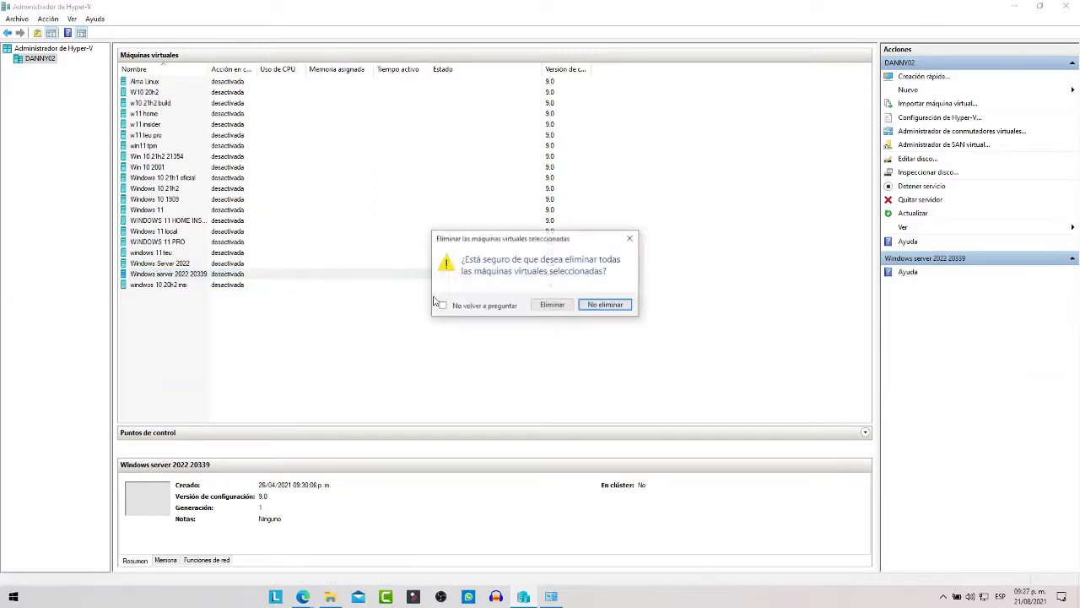
pyautogui.click(552, 305)
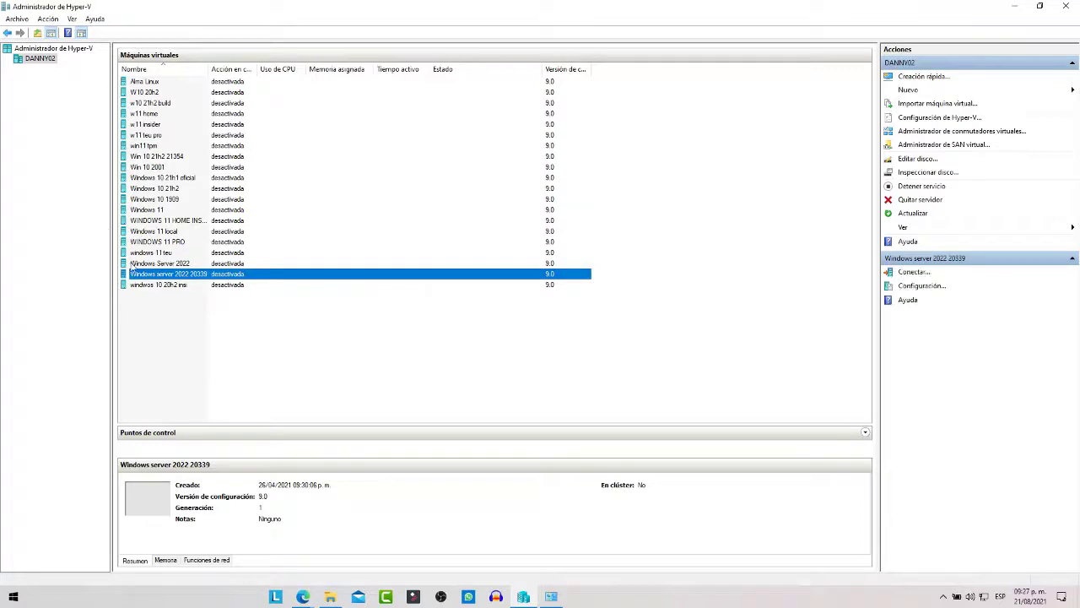
# Delete the Windows server 2022 20339 folder from C:\Hyper-v in File Explorer and return to Hyper-V Manager.
pyautogui.click(330, 596)
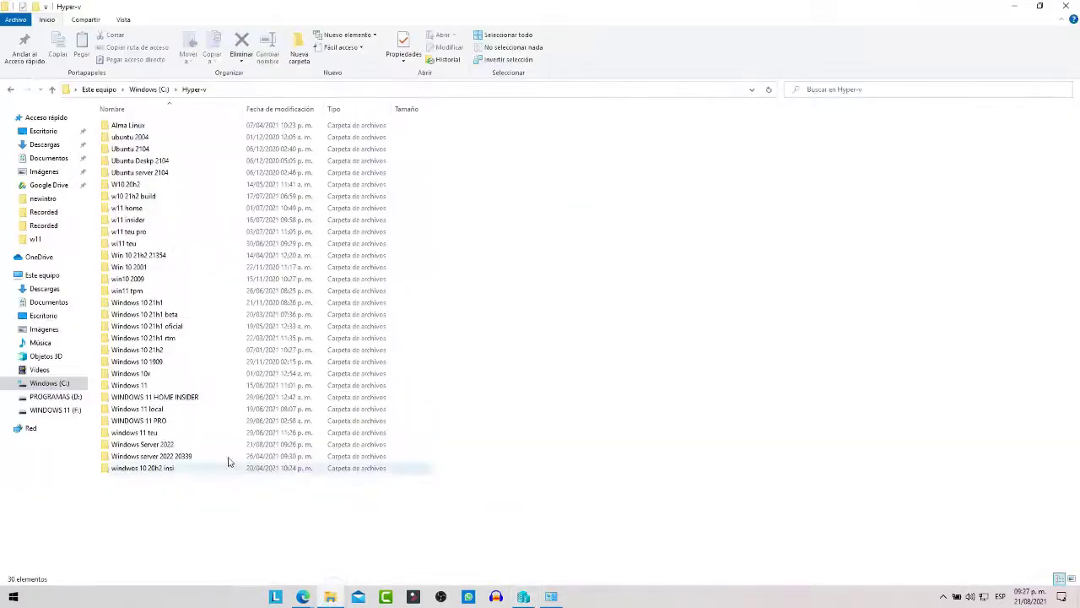
pyautogui.click(213, 456)
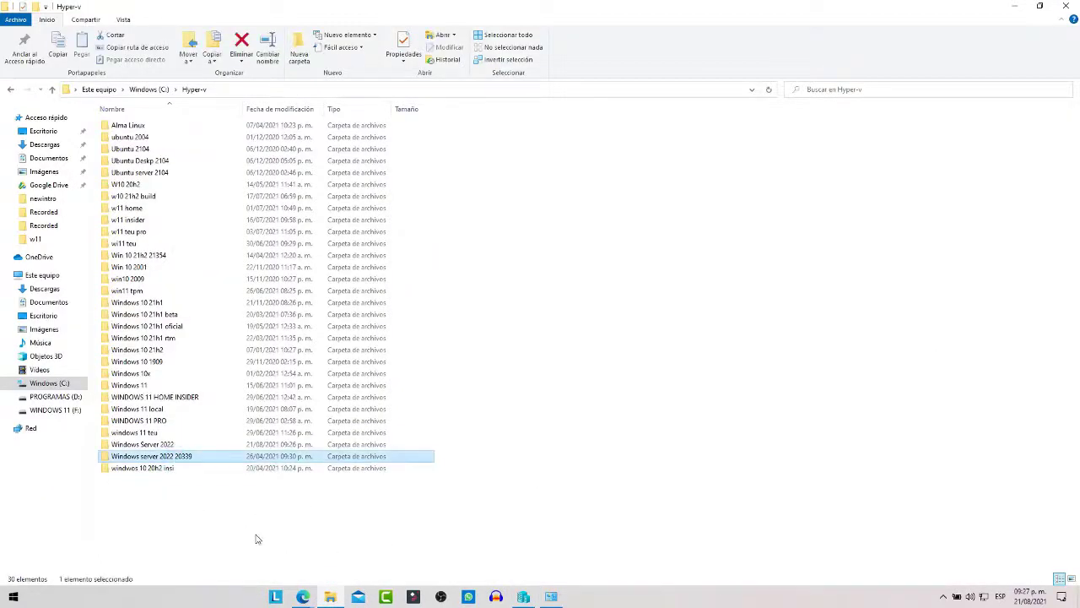
pyautogui.press('Delete')
pyautogui.hotkey('alt', 'Tab')
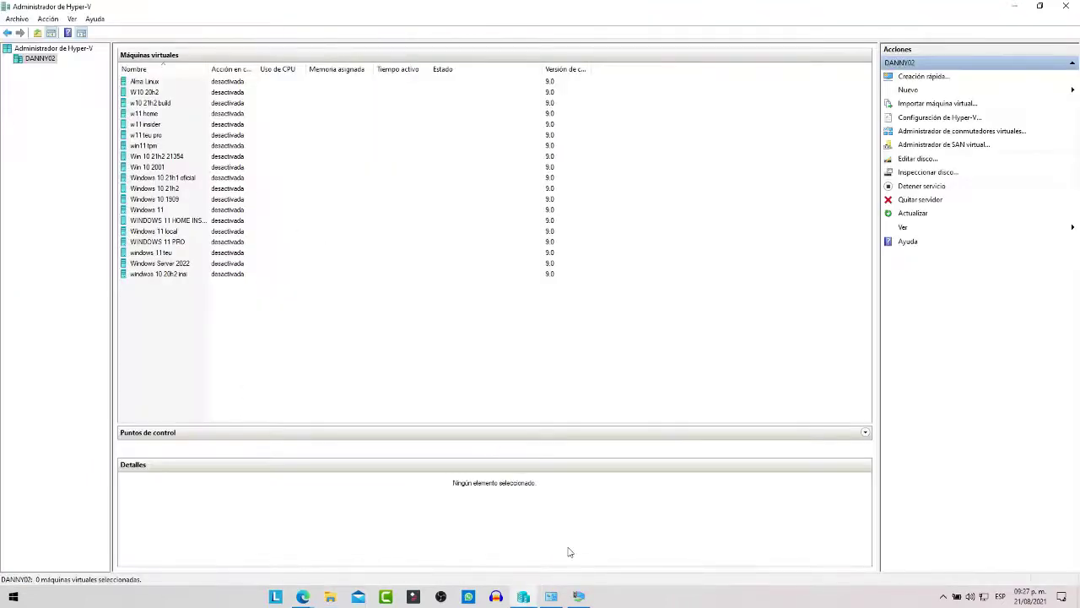
# Bring up the Windows Server 2022 virtual machine's connection window and move it clear of the virtual machine names.
pyautogui.click(579, 597)
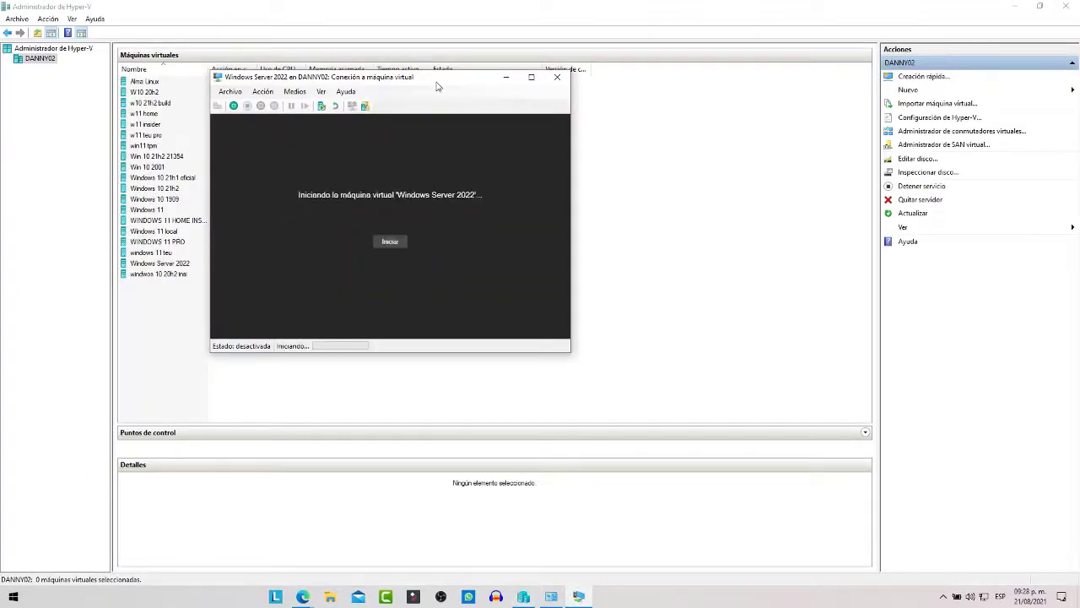
pyautogui.moveTo(439, 84); pyautogui.dragTo(519, 99)
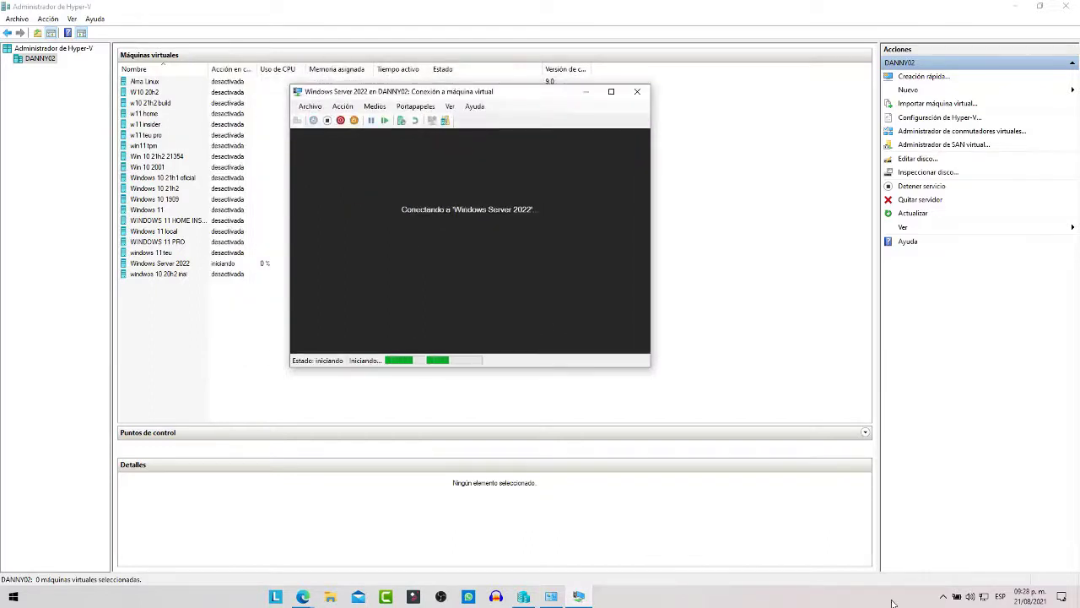
pyautogui.click(945, 596)
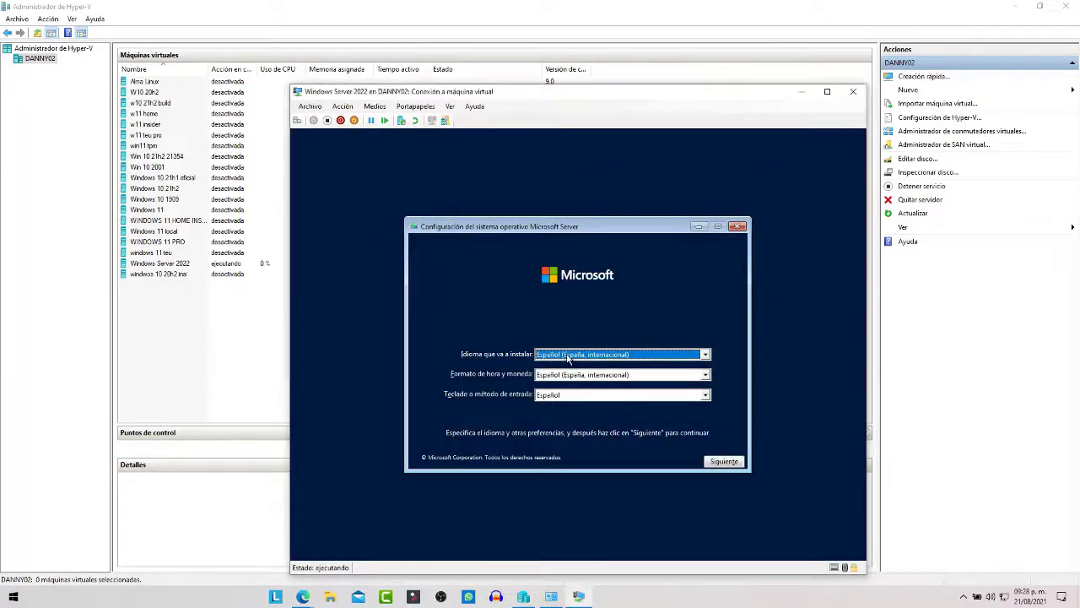
# Keep Español (España, internacional) as the setup language, set the time and currency format to Español (México), and start the installation.
pyautogui.click(568, 358)
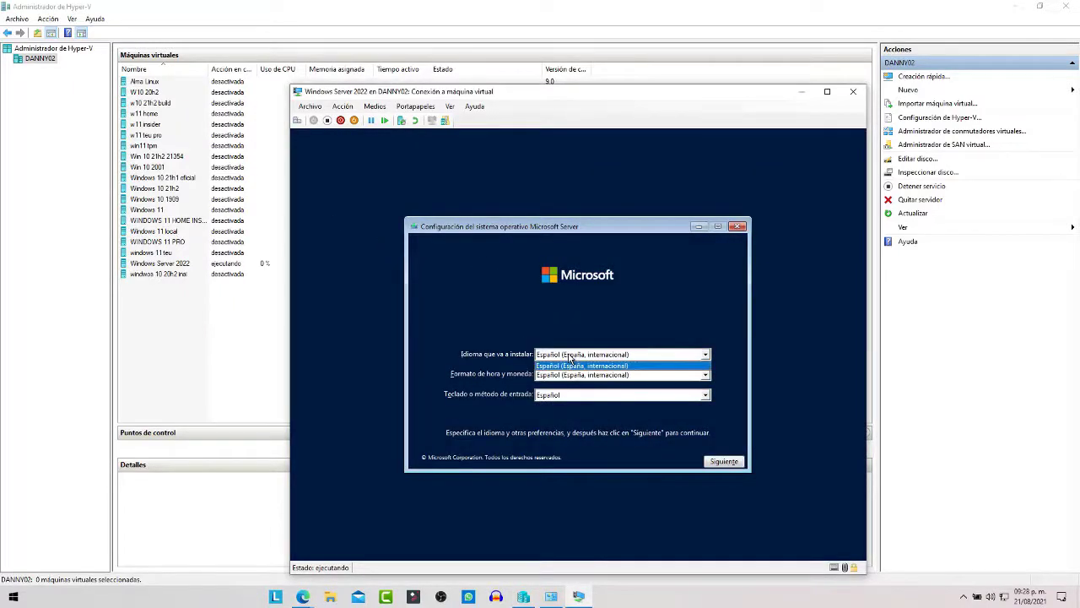
pyautogui.click(579, 366)
pyautogui.click(537, 379)
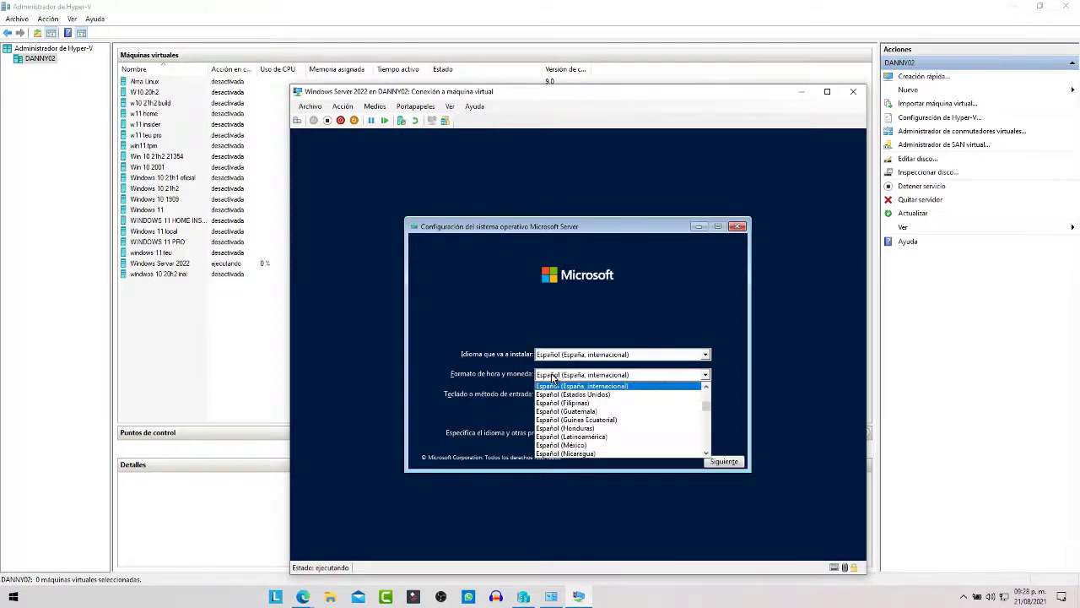
pyautogui.click(562, 440)
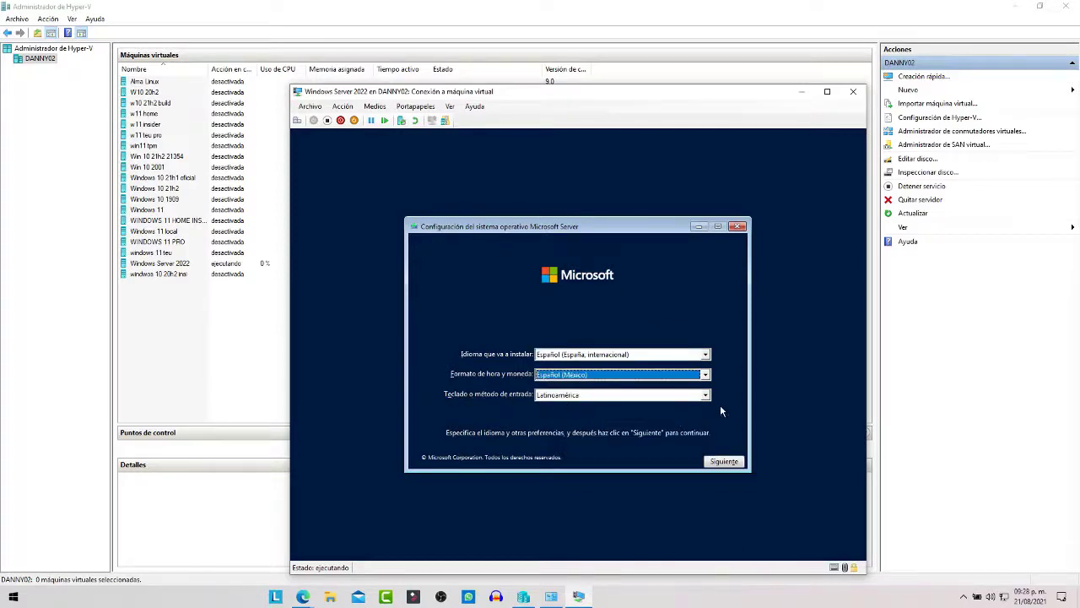
pyautogui.click(723, 462)
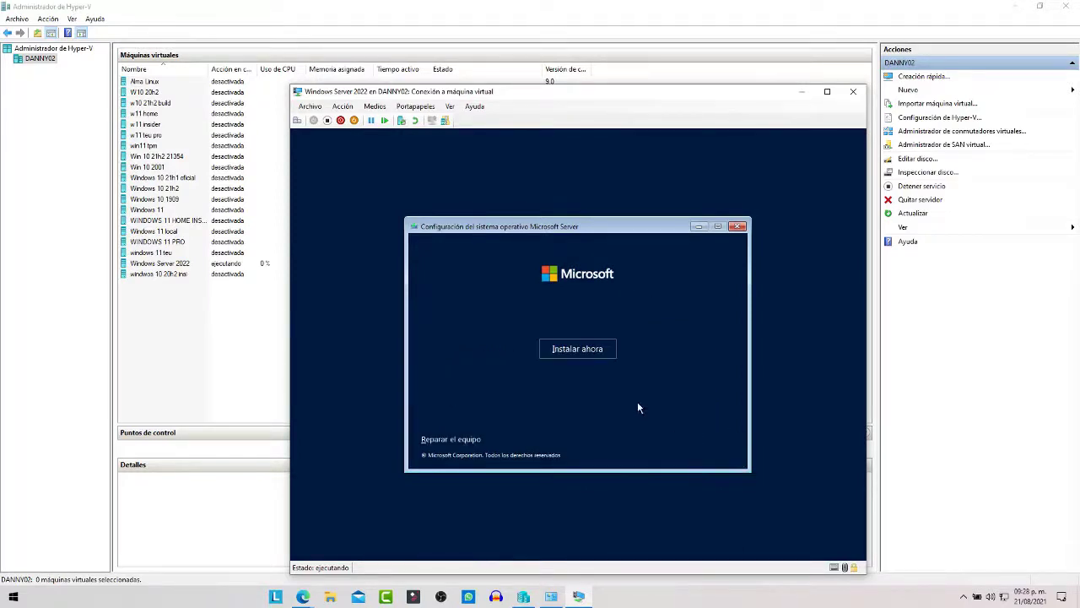
pyautogui.click(577, 349)
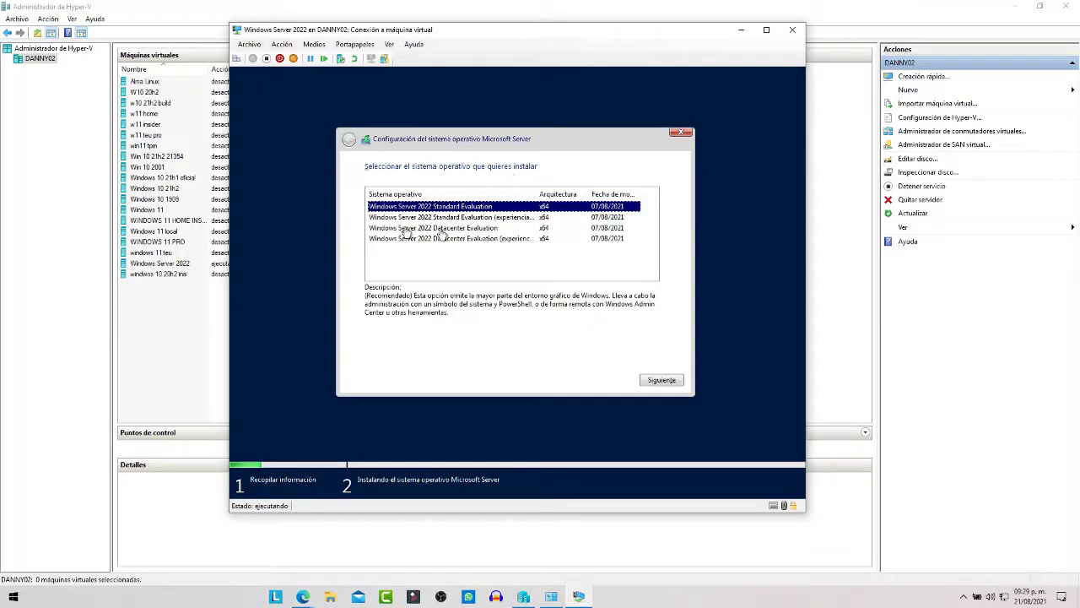
# Widen the operating system name column and choose Windows Server 2022 Datacenter Evaluation (experiencia de escritorio) as the edition to install.
pyautogui.doubleClick(537, 194)
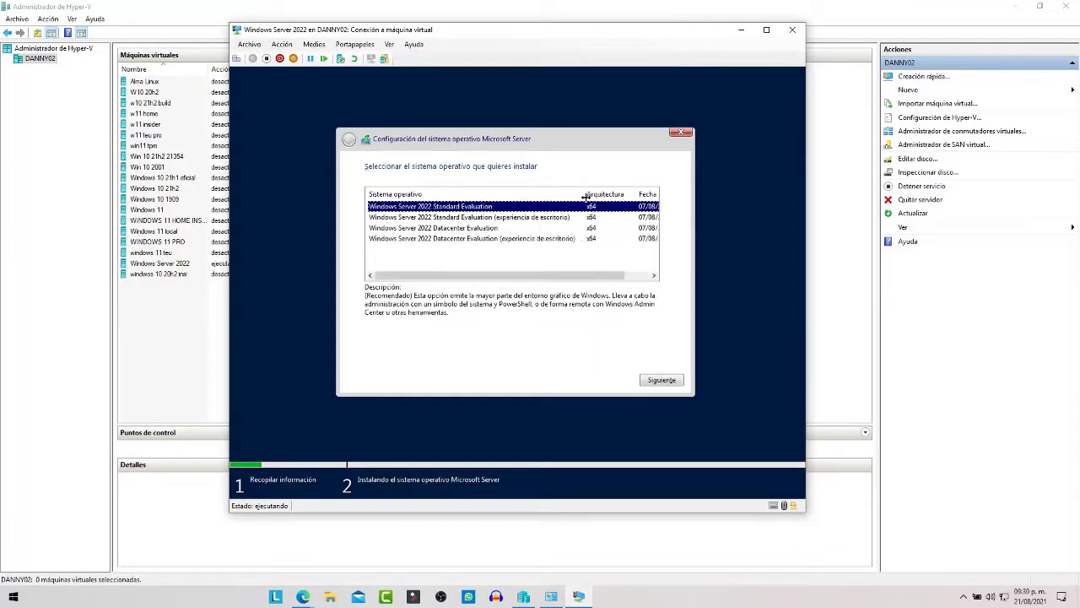
pyautogui.click(478, 231)
pyautogui.click(498, 239)
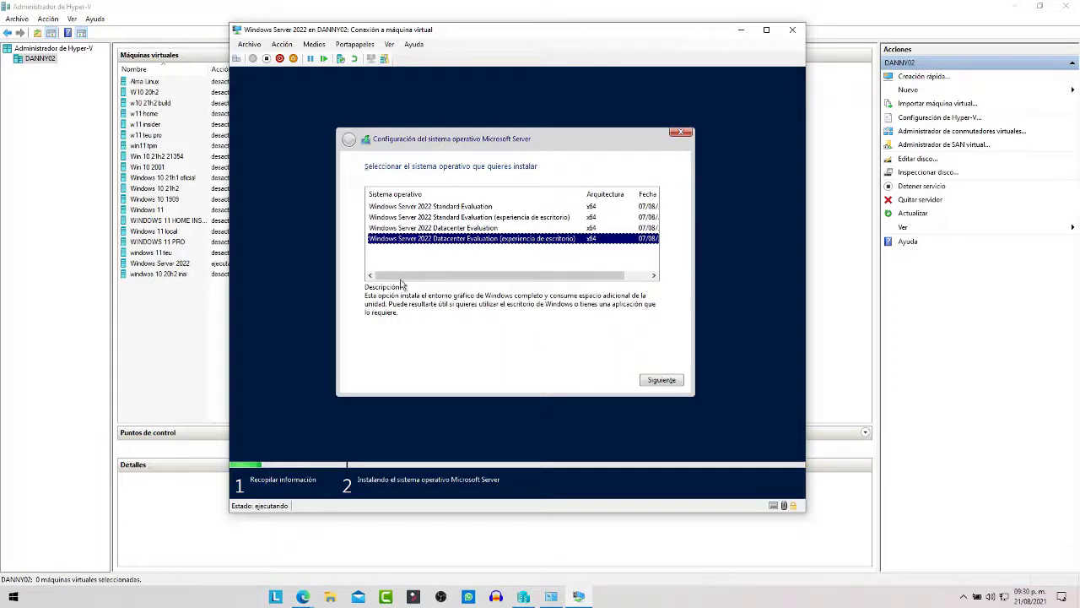
pyautogui.click(672, 386)
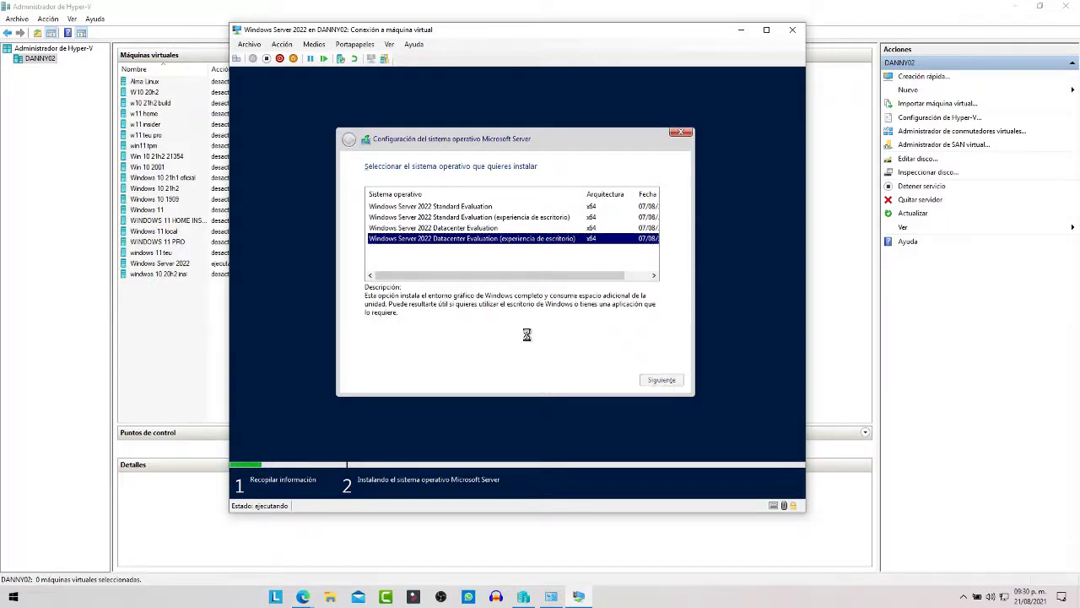
# Accept the licence terms and start a custom (Personalizar) installation on the unallocated space of drive 0.
pyautogui.click(372, 362)
pyautogui.click(667, 381)
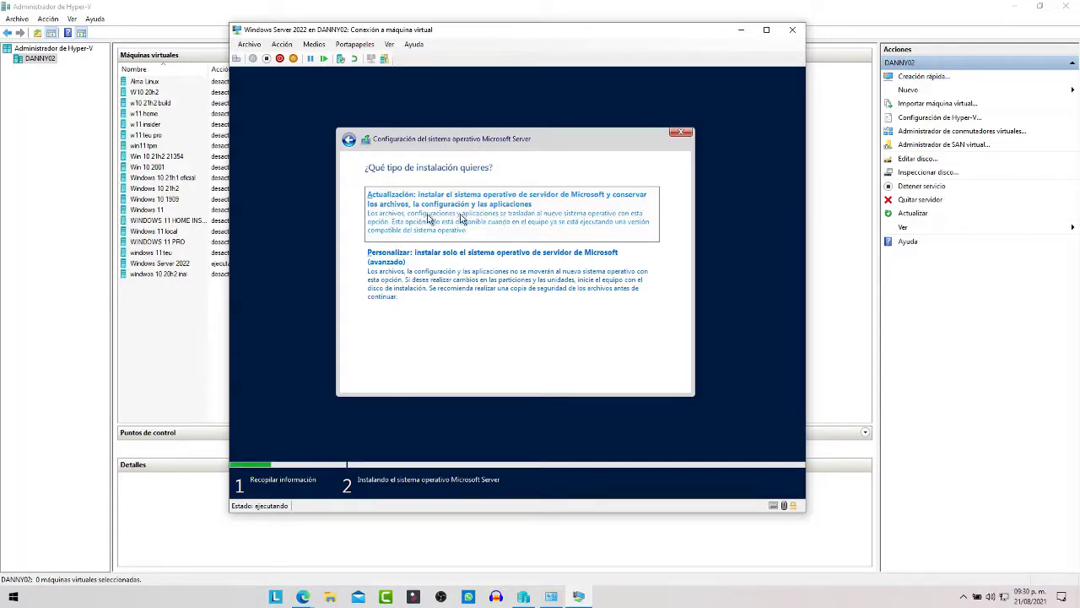
pyautogui.click(428, 299)
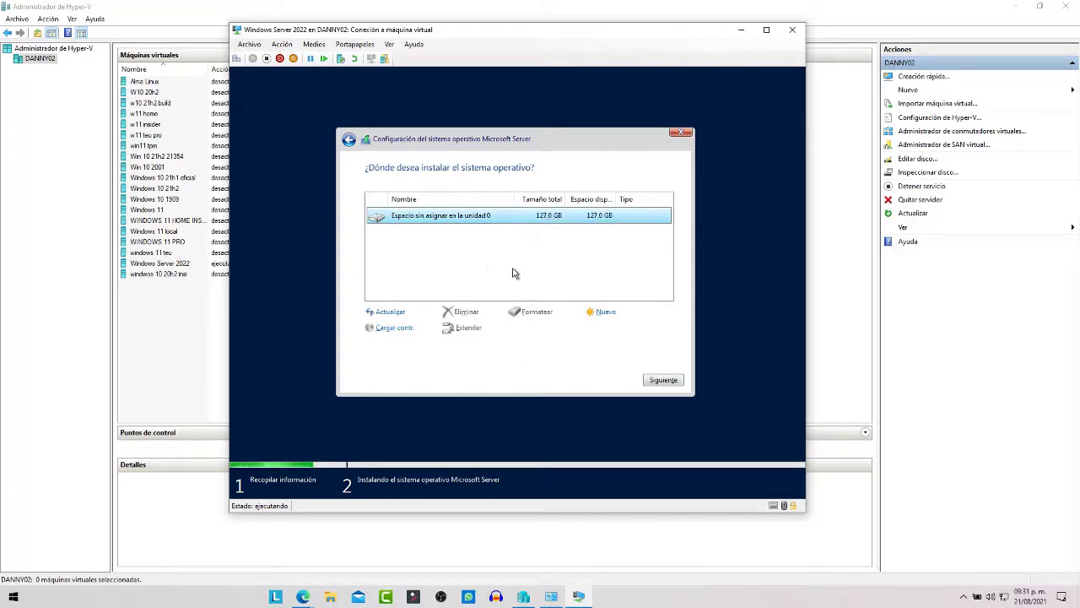
pyautogui.click(663, 381)
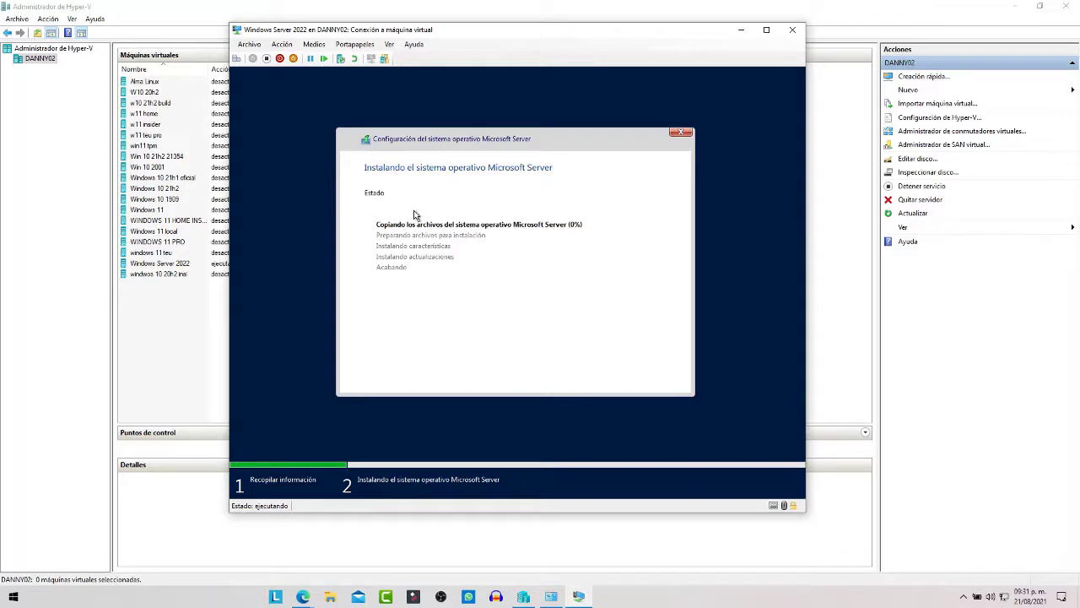
pyautogui.click(962, 603)
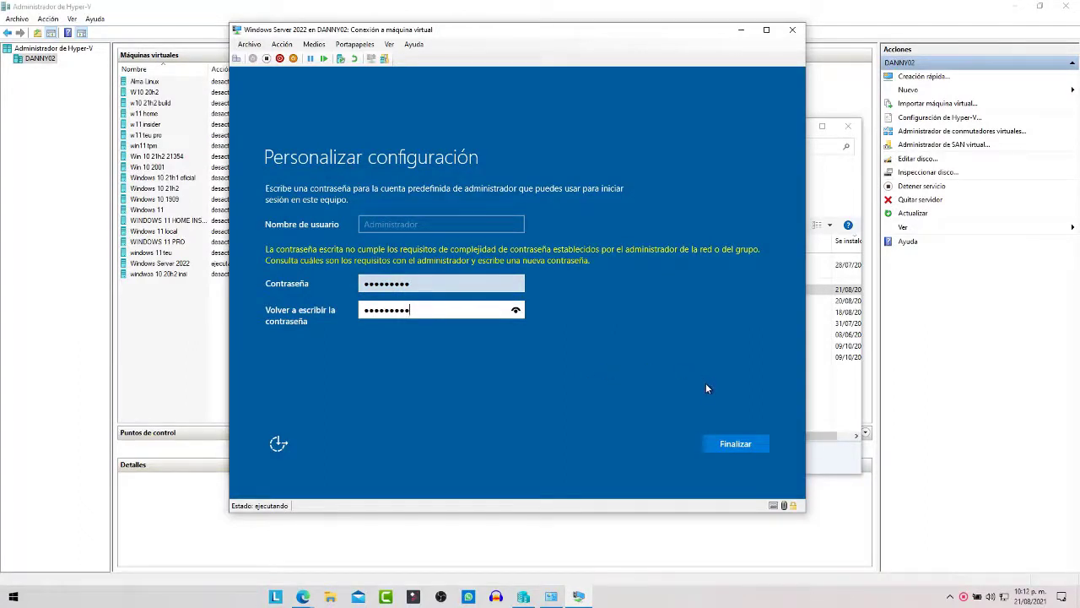
# Submit the Administrator account's password setup and sign in to the server with the Administrator password.
pyautogui.press('Return')
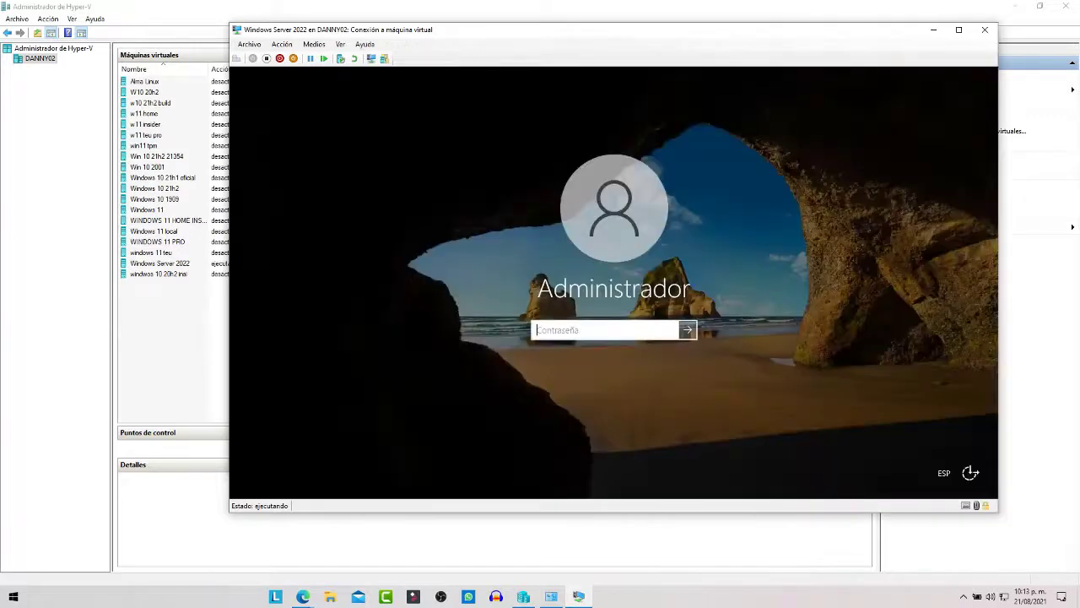
pyautogui.write('*******')
pyautogui.press('Return')
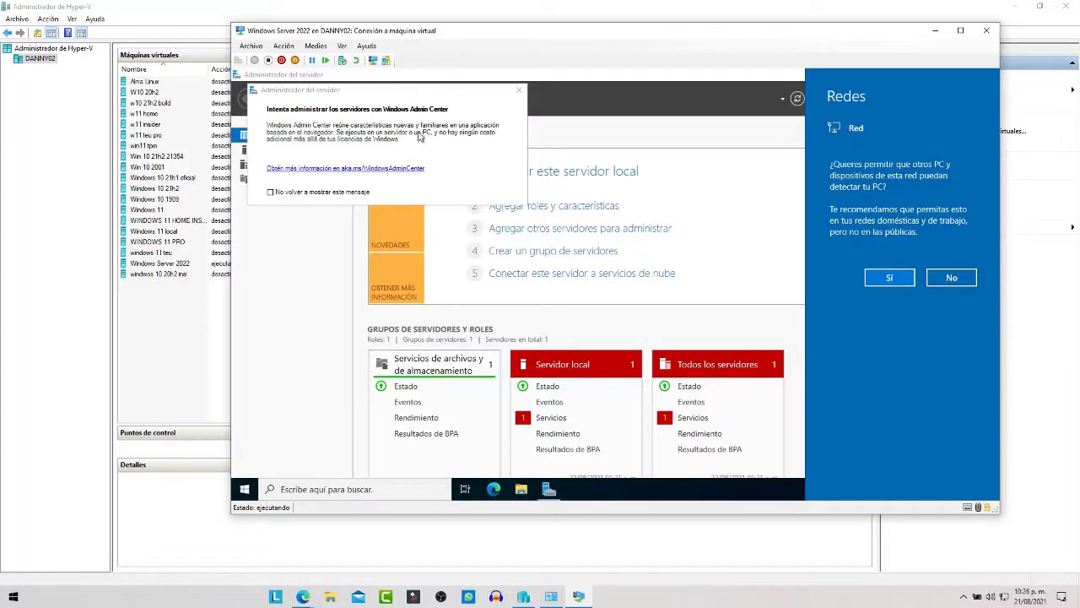
# Dismiss the network discovery and Windows Admin Center prompts and close Server Manager with the virtual machine shown full screen.
pyautogui.click(516, 95)
pyautogui.click(516, 95)
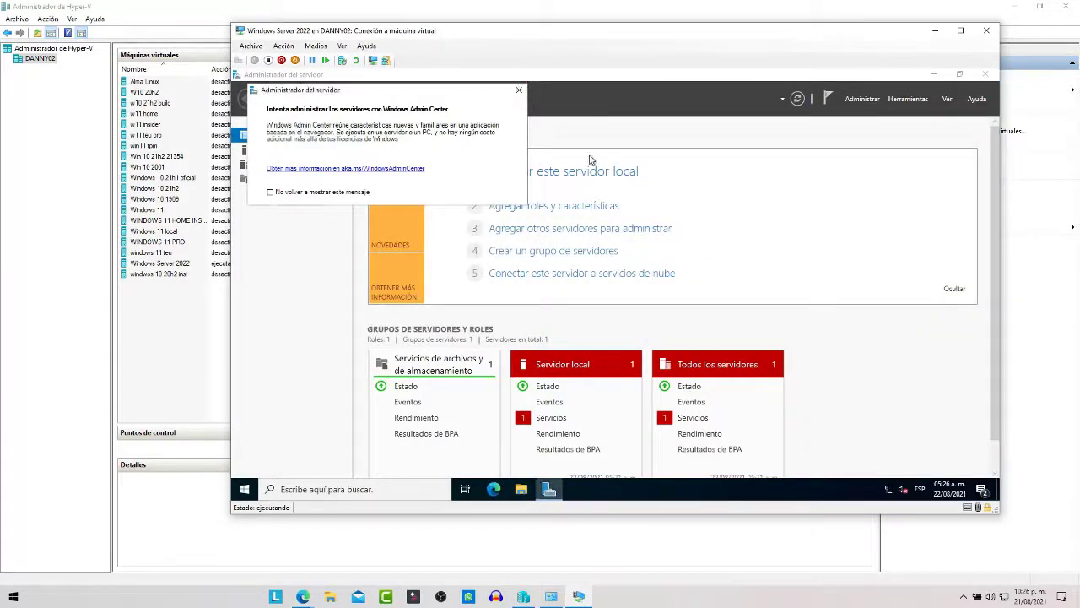
pyautogui.click(960, 30)
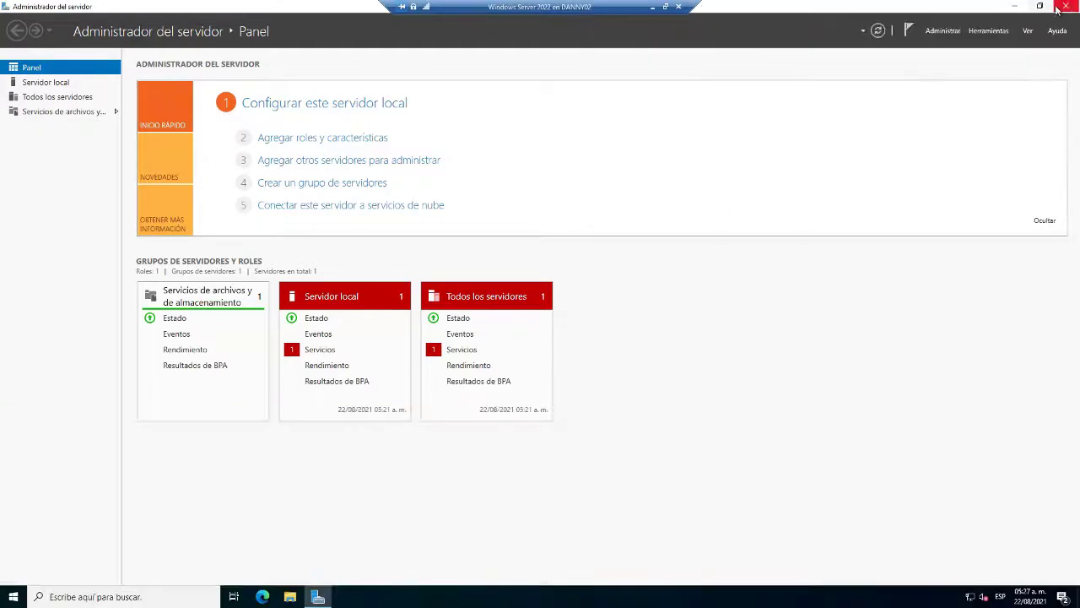
pyautogui.click(1057, 9)
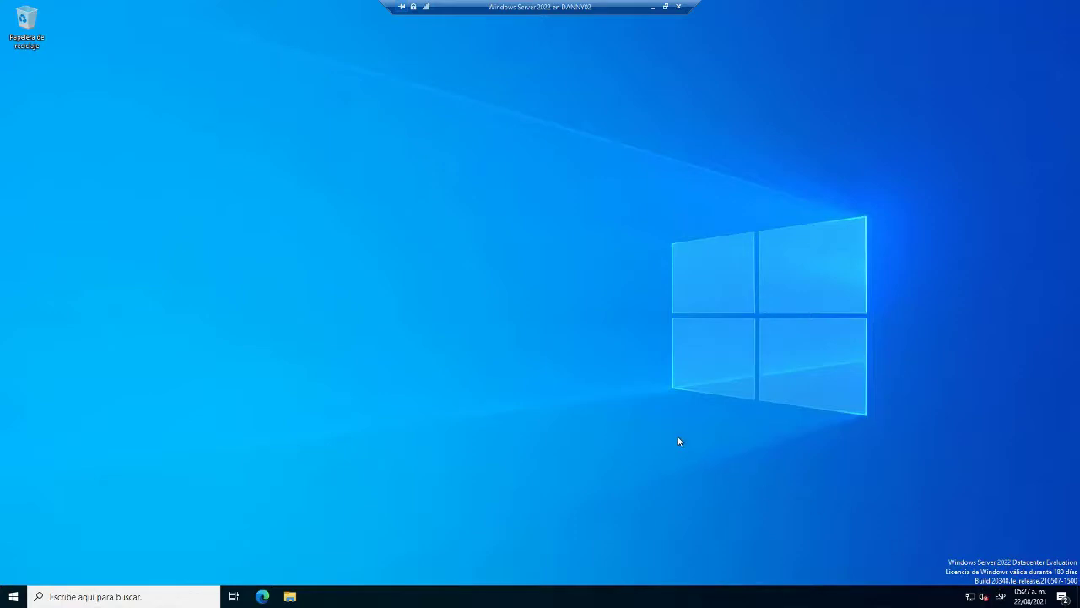
# Run winver to check the installed Windows Server version and build, and close the Acerca de Windows dialog.
pyautogui.press('super+r')
pyautogui.press('BackSpace')
pyautogui.write('winver')
pyautogui.press('Return')
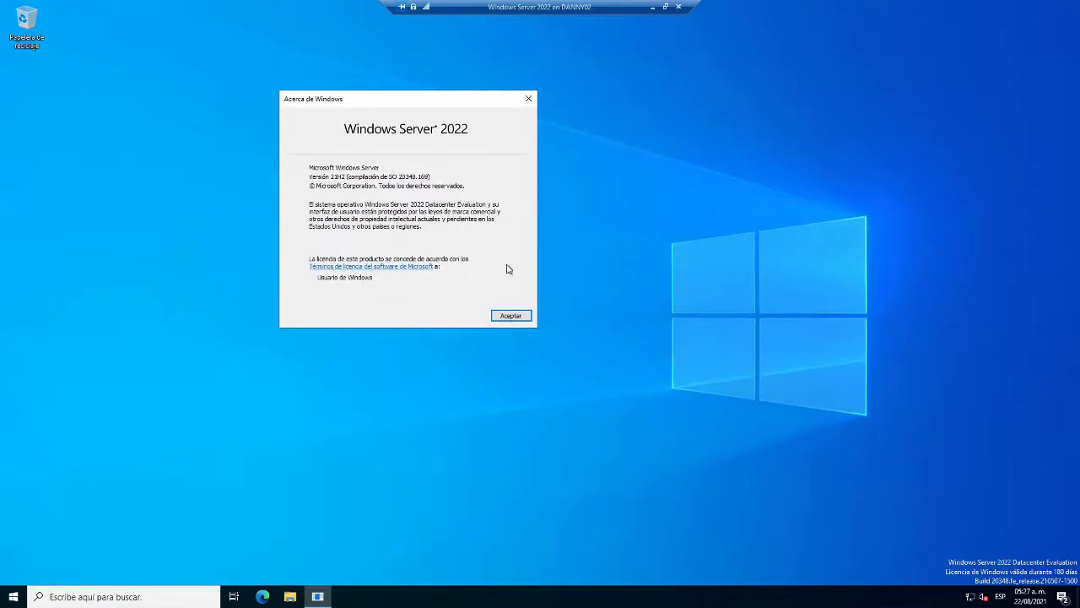
pyautogui.click(509, 316)
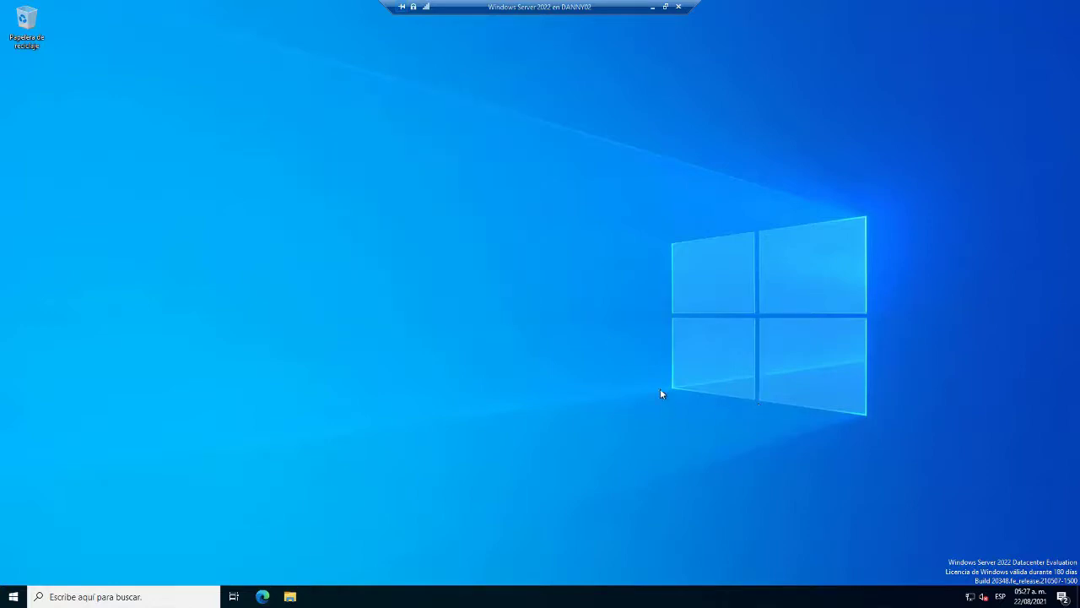